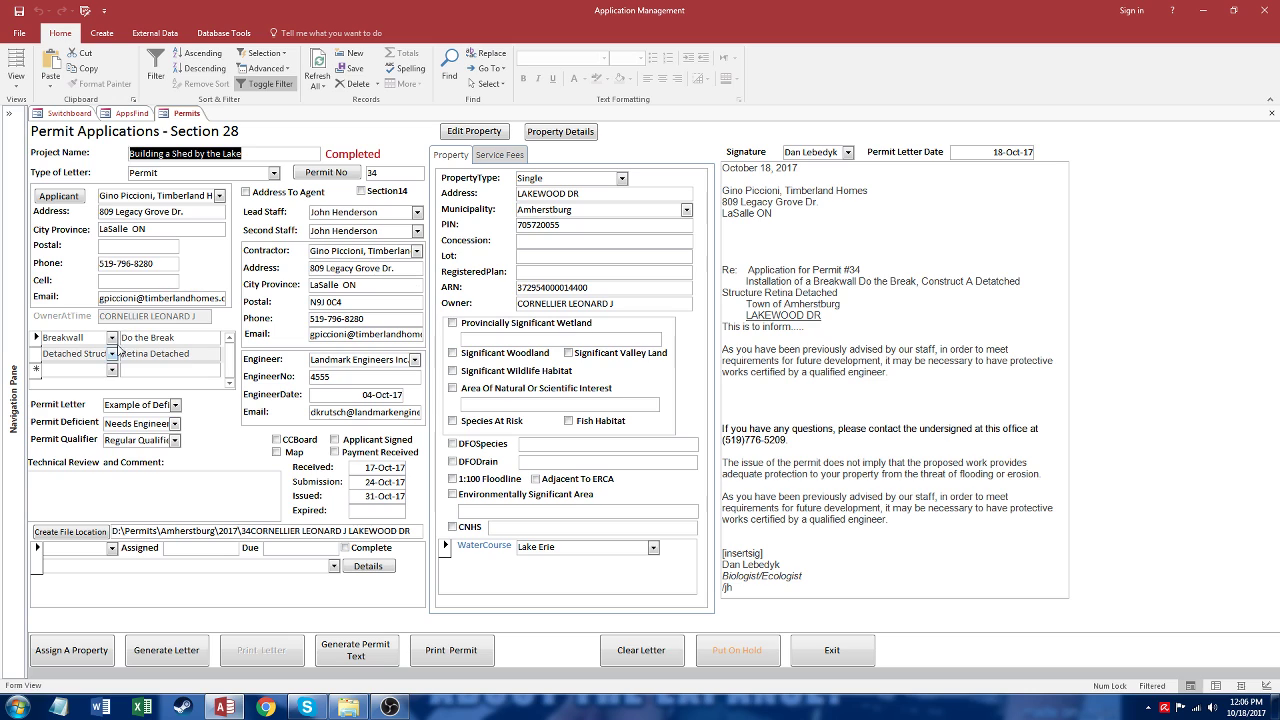
- View the available work types for the Breakwall and Detached Structure entries on the permit form
left_click(112, 338)
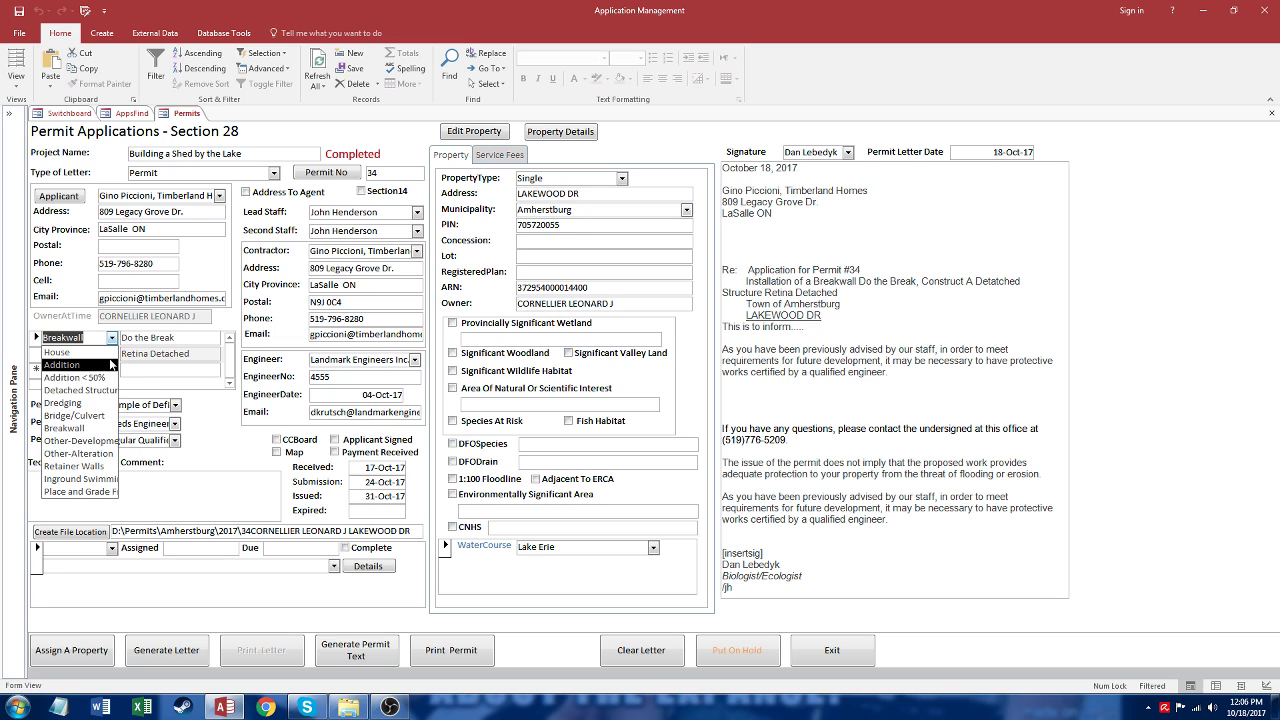
left_click(113, 341)
left_click(113, 341)
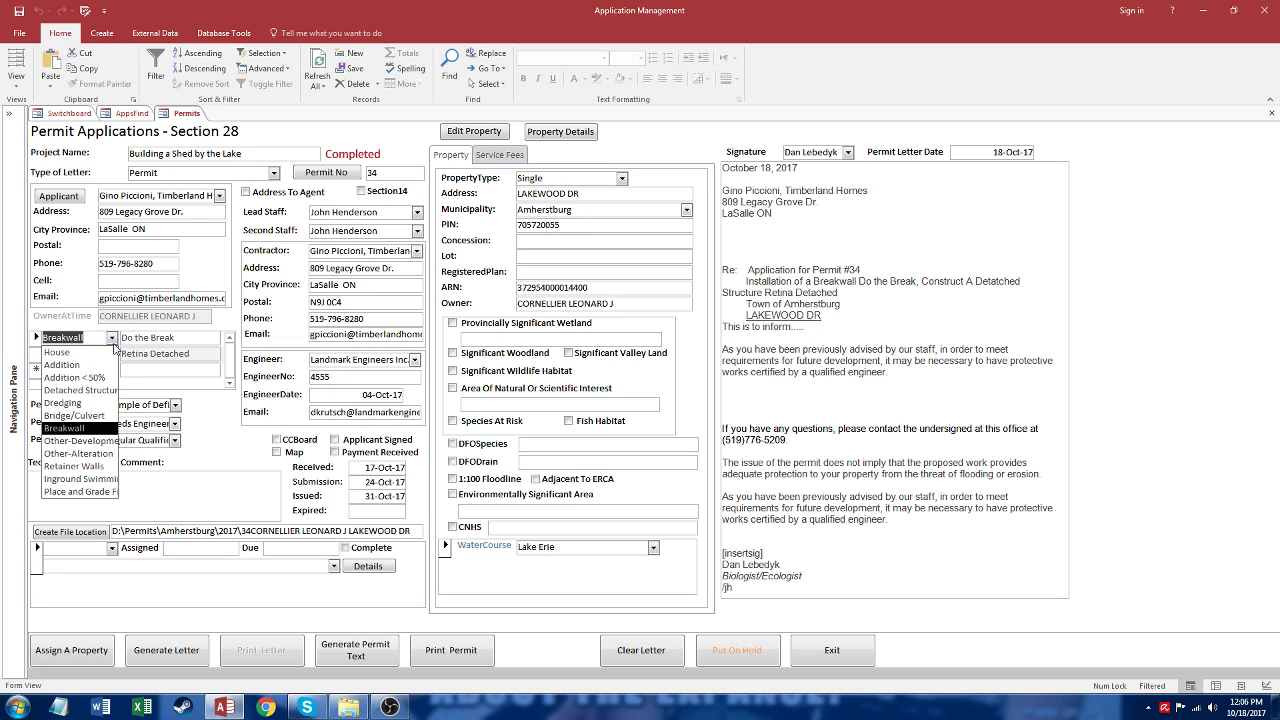
left_click(114, 354)
left_click(115, 355)
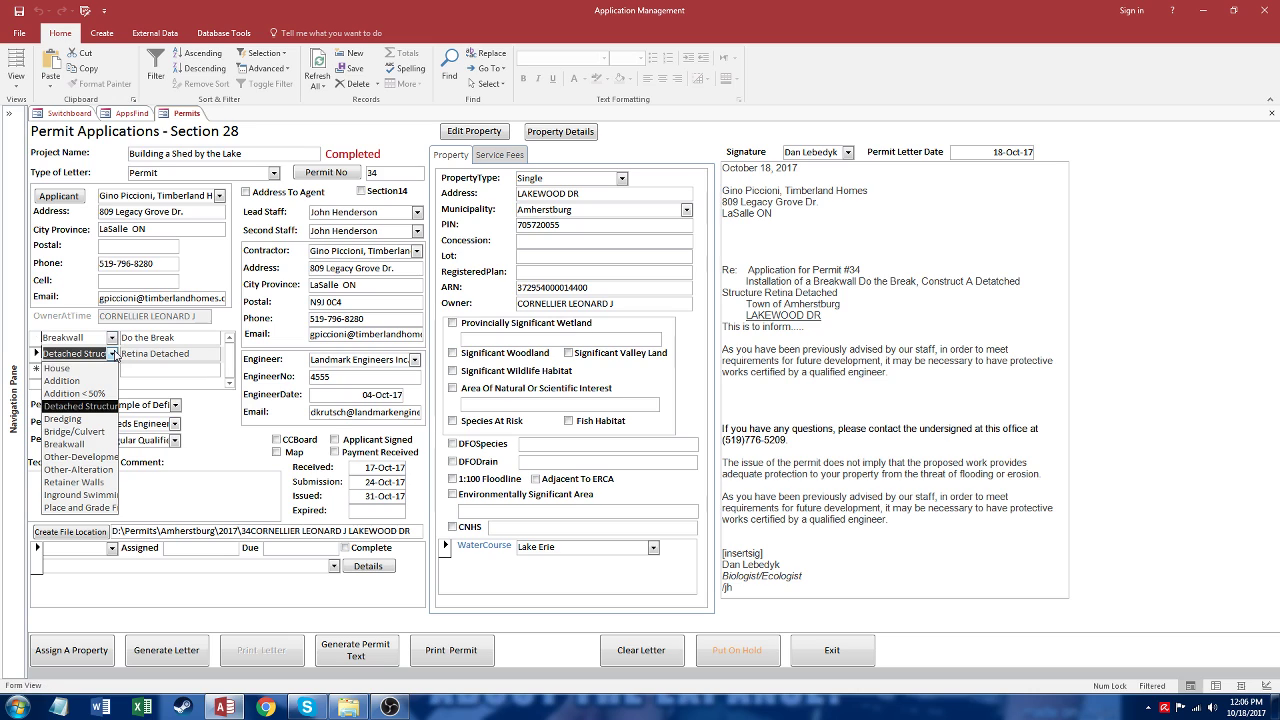
left_click(114, 354)
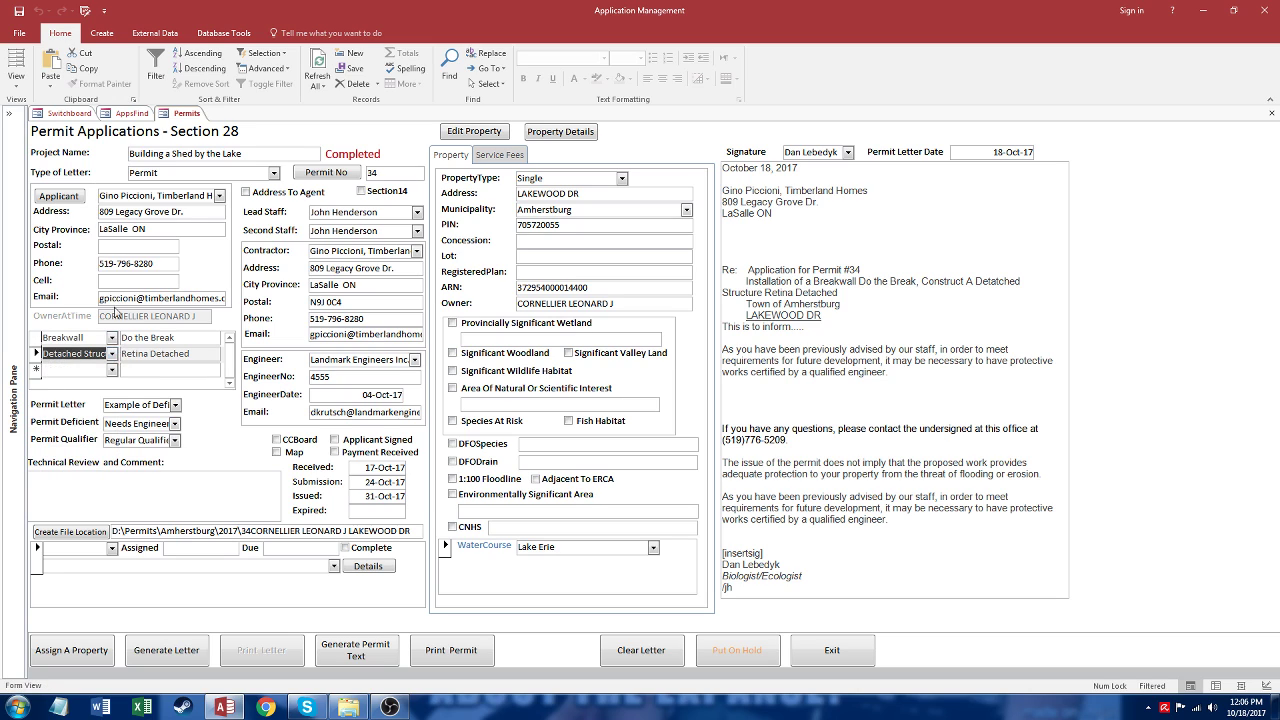
- Open the Proposed Works List from the Regulations custom letter options, review its development types and descriptions, and close it
left_click(60, 113)
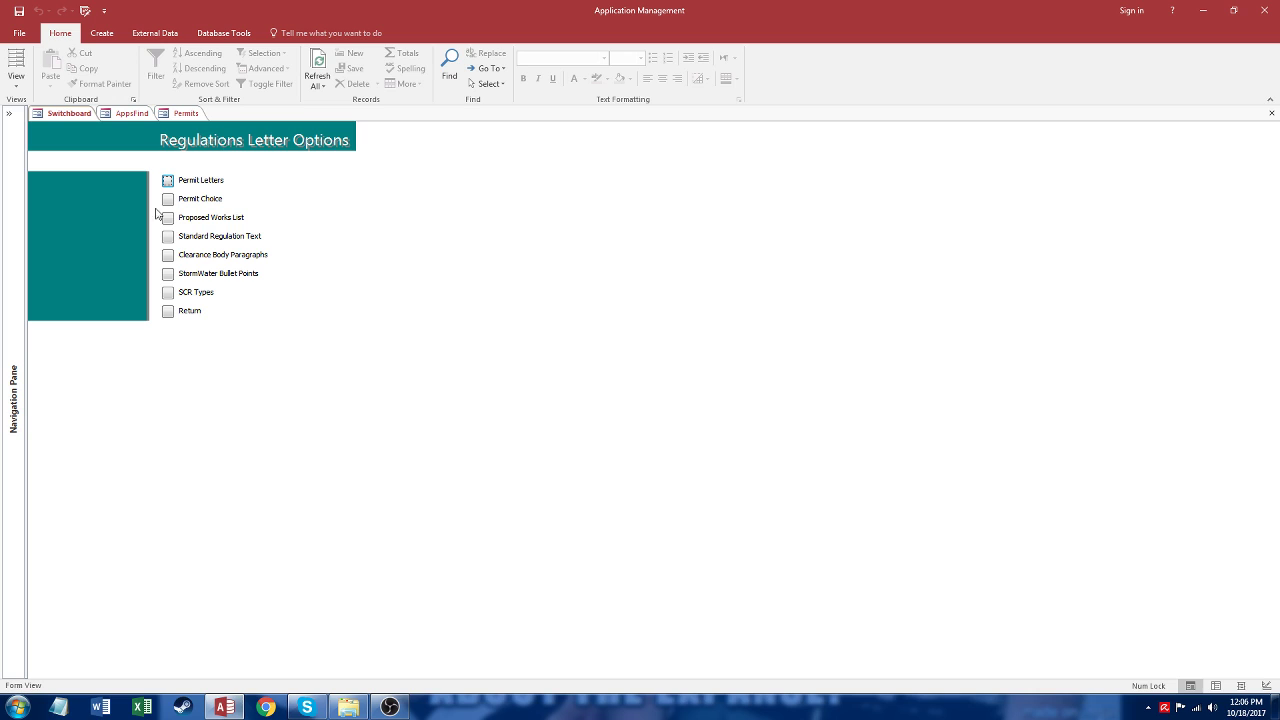
left_click(167, 311)
left_click(167, 219)
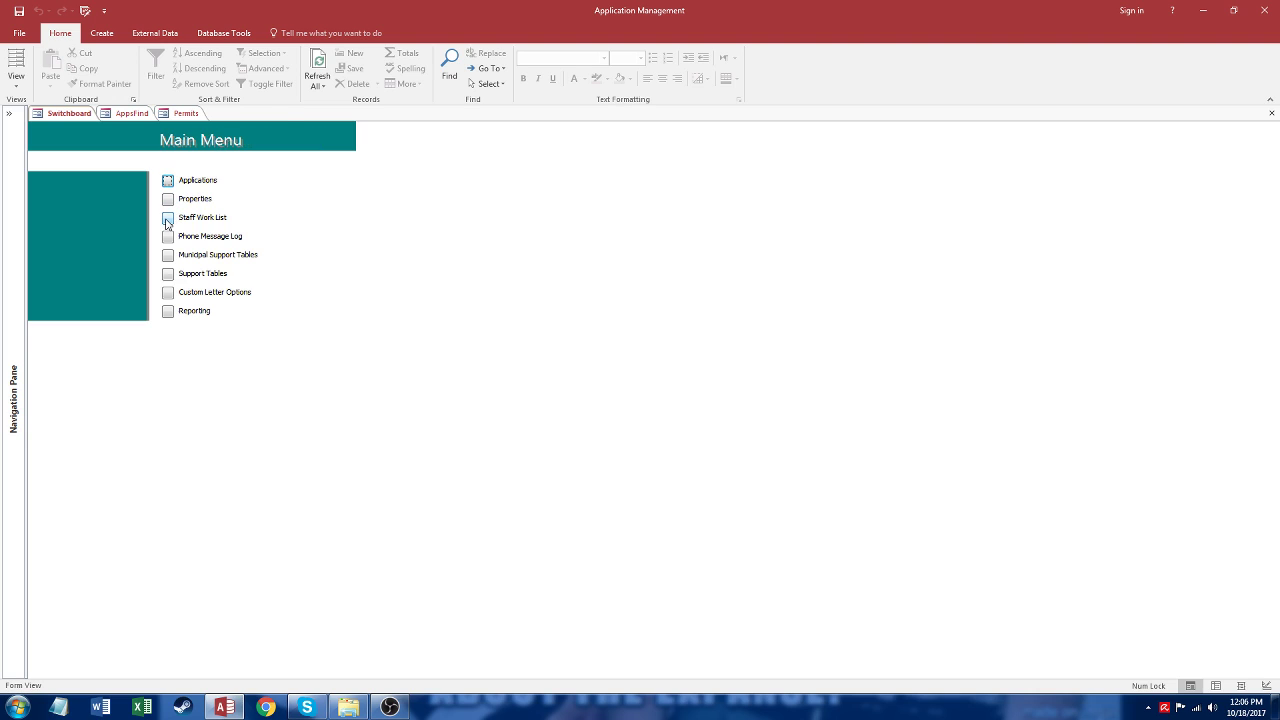
left_click(167, 292)
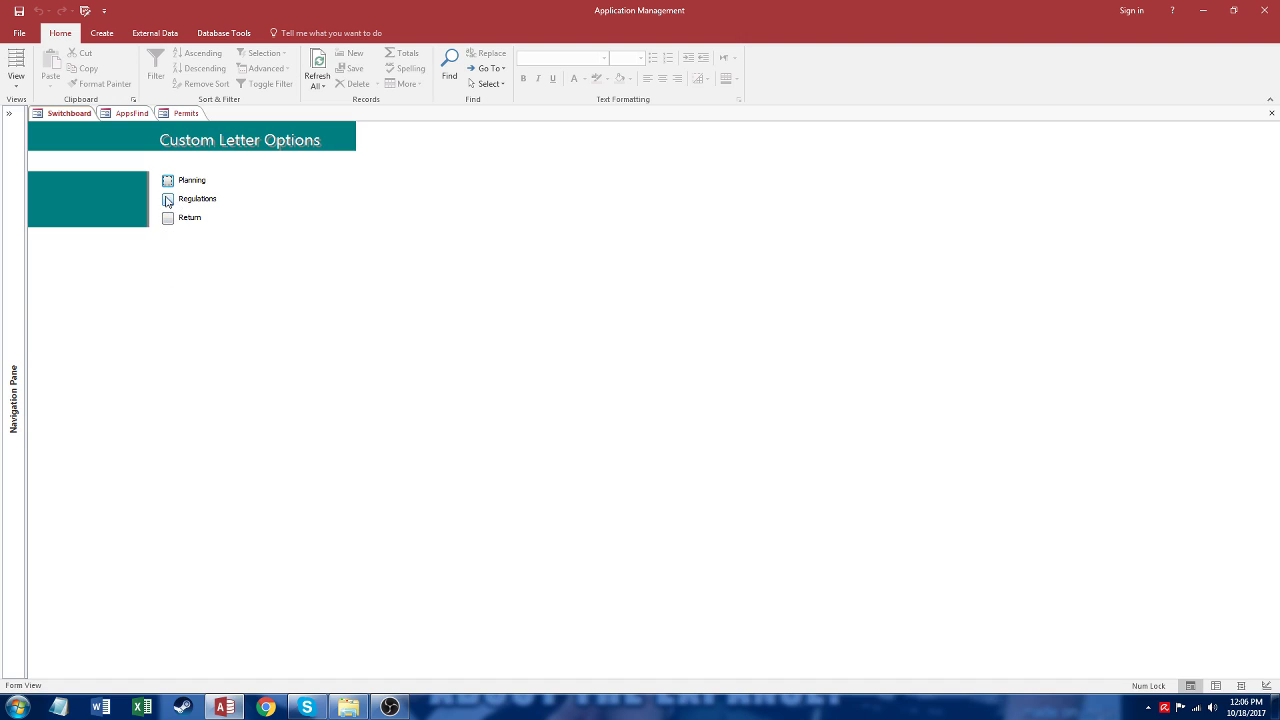
left_click(168, 199)
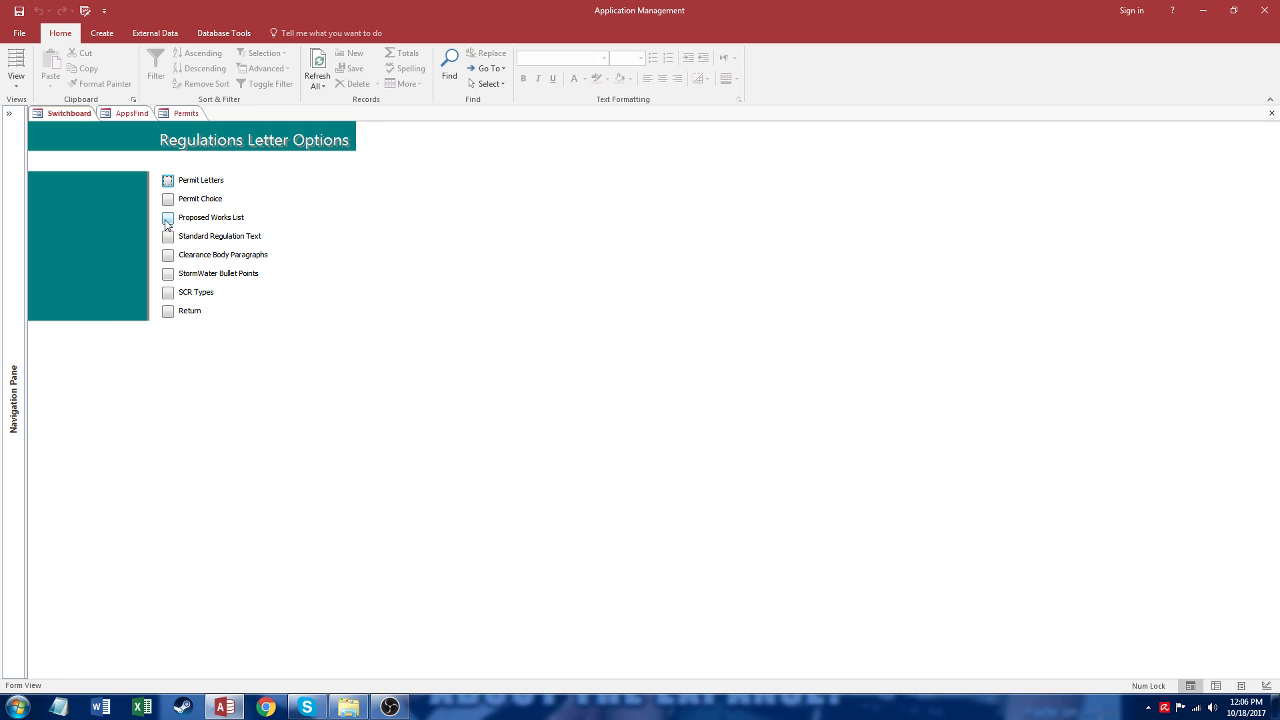
left_click(167, 218)
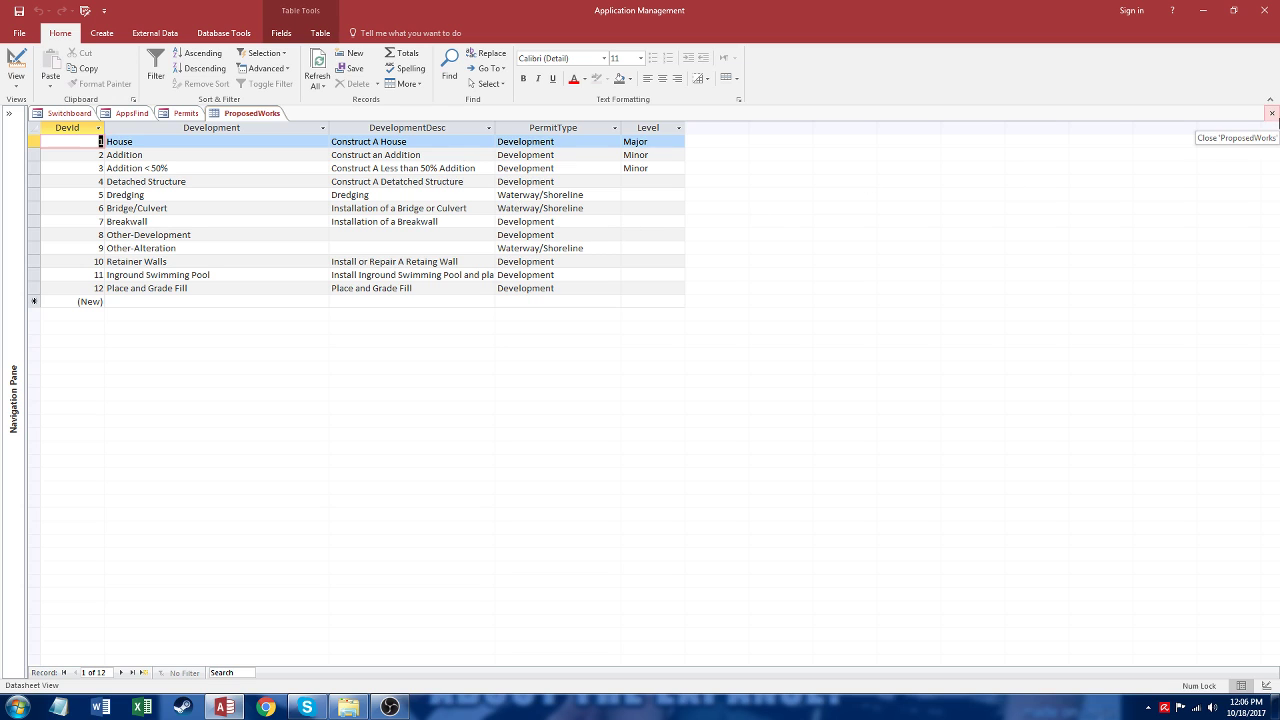
left_click(1271, 113)
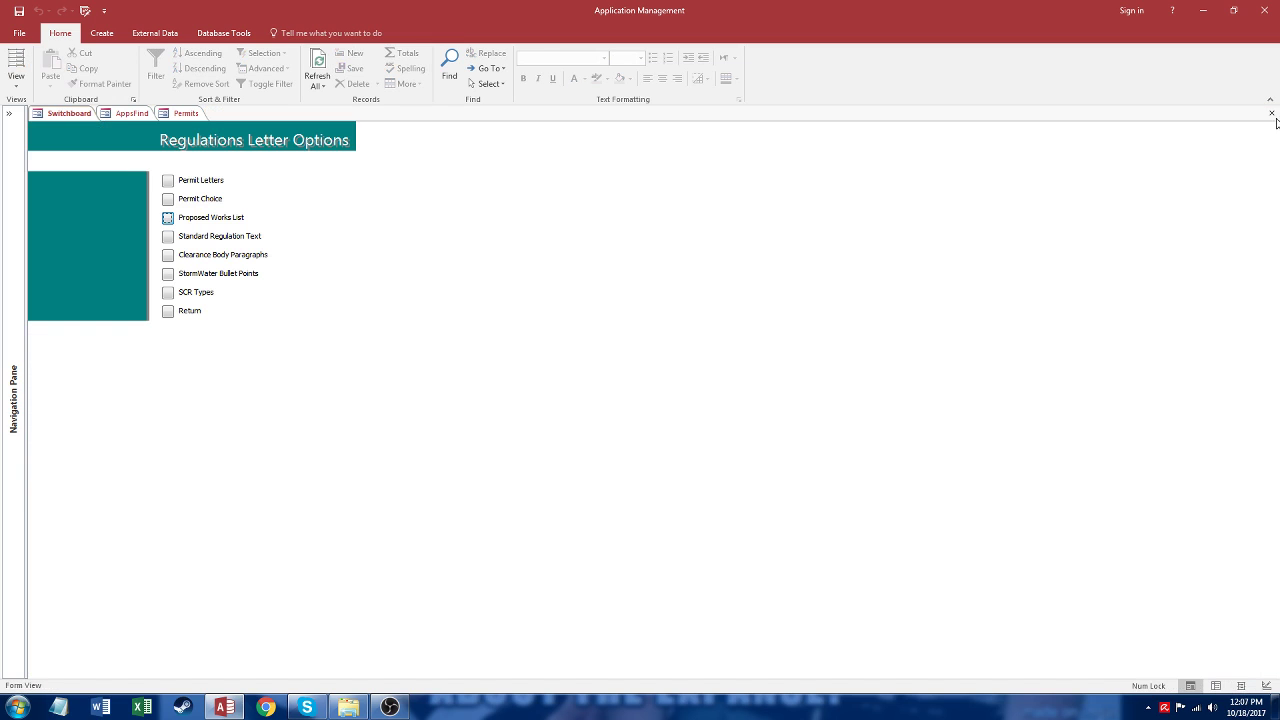
- Return to the permit application form and view the available Permit Letter choices
left_click(132, 114)
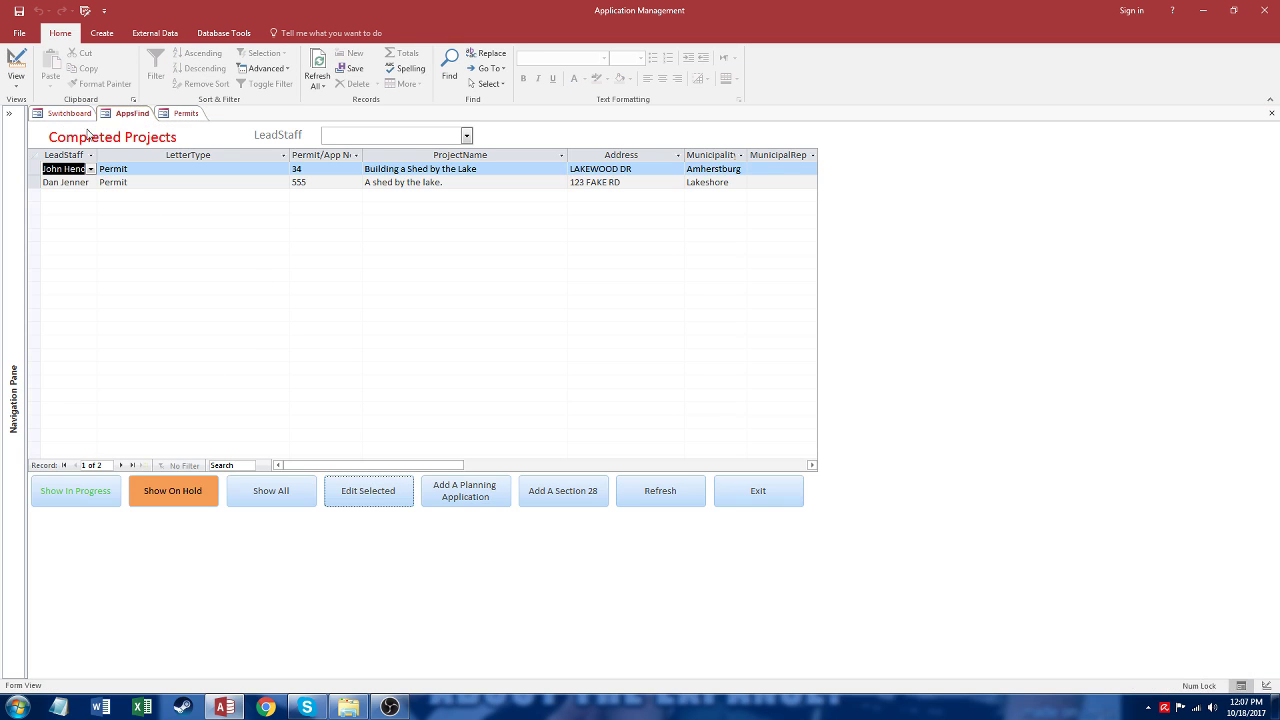
left_click(185, 113)
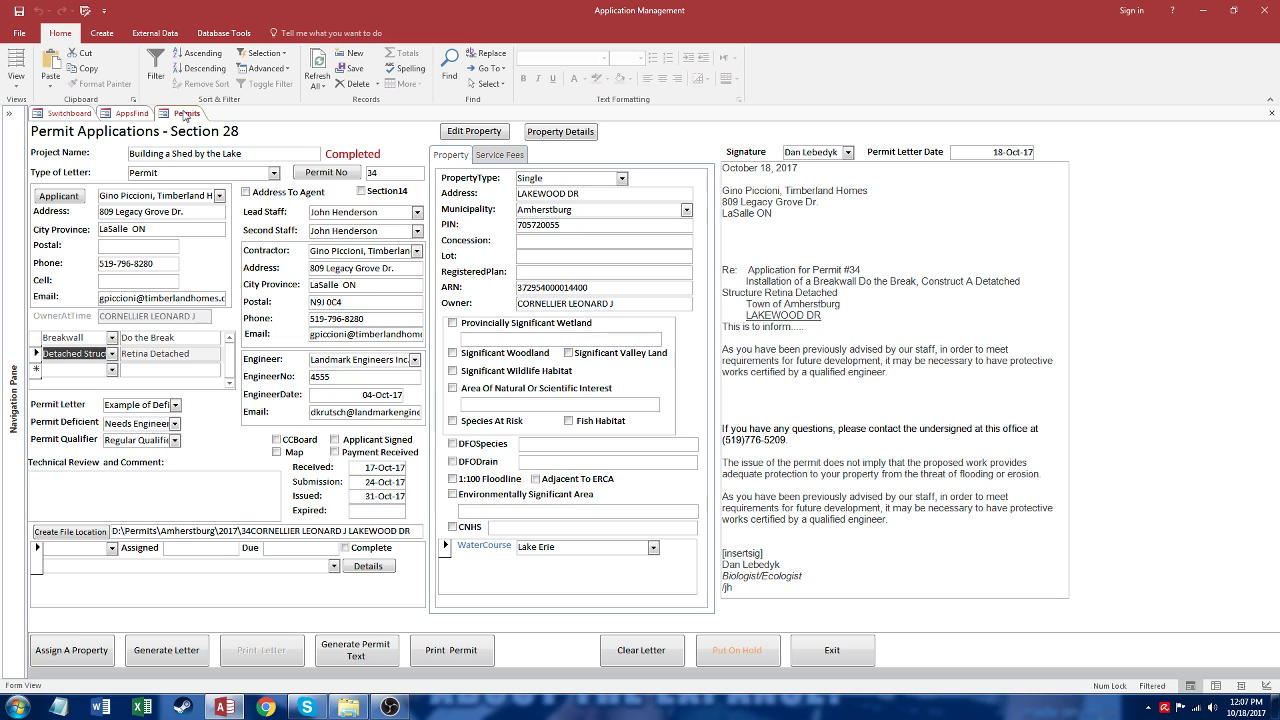
left_click(175, 405)
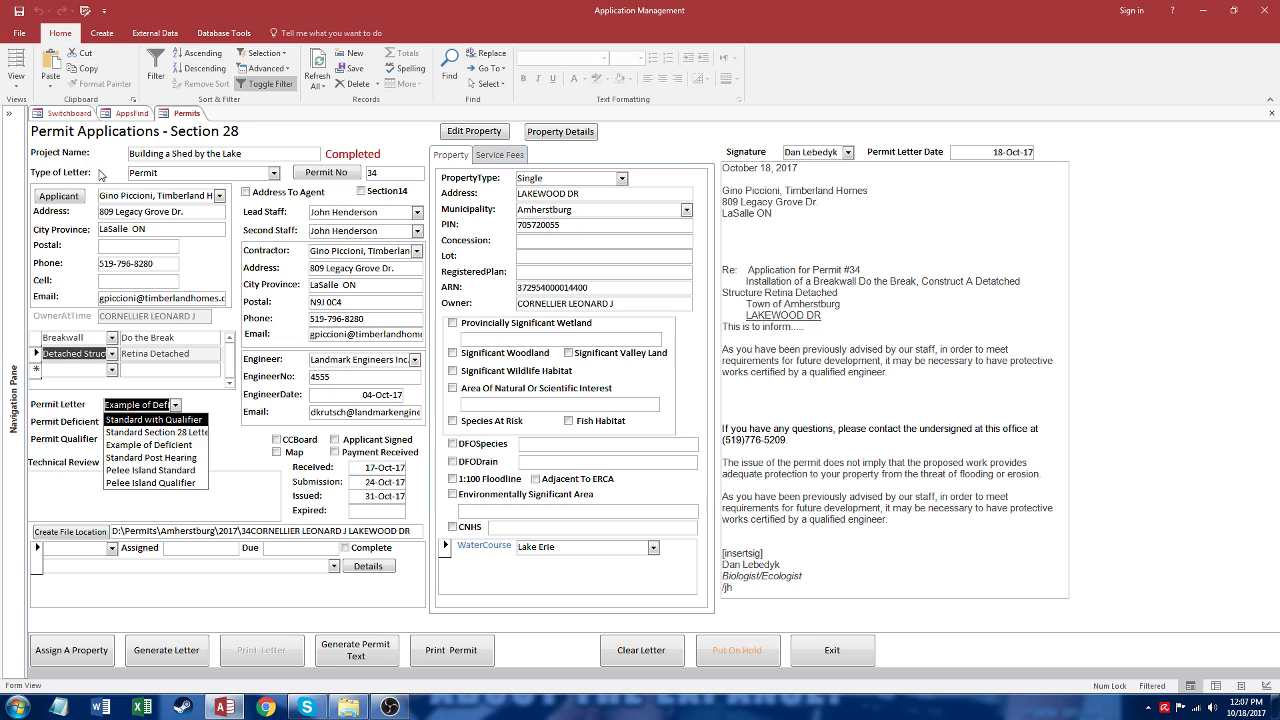
- Open the Permit Letters table from the Regulations Letter Options and look through all of its letter templates
left_click(75, 116)
left_click(77, 116)
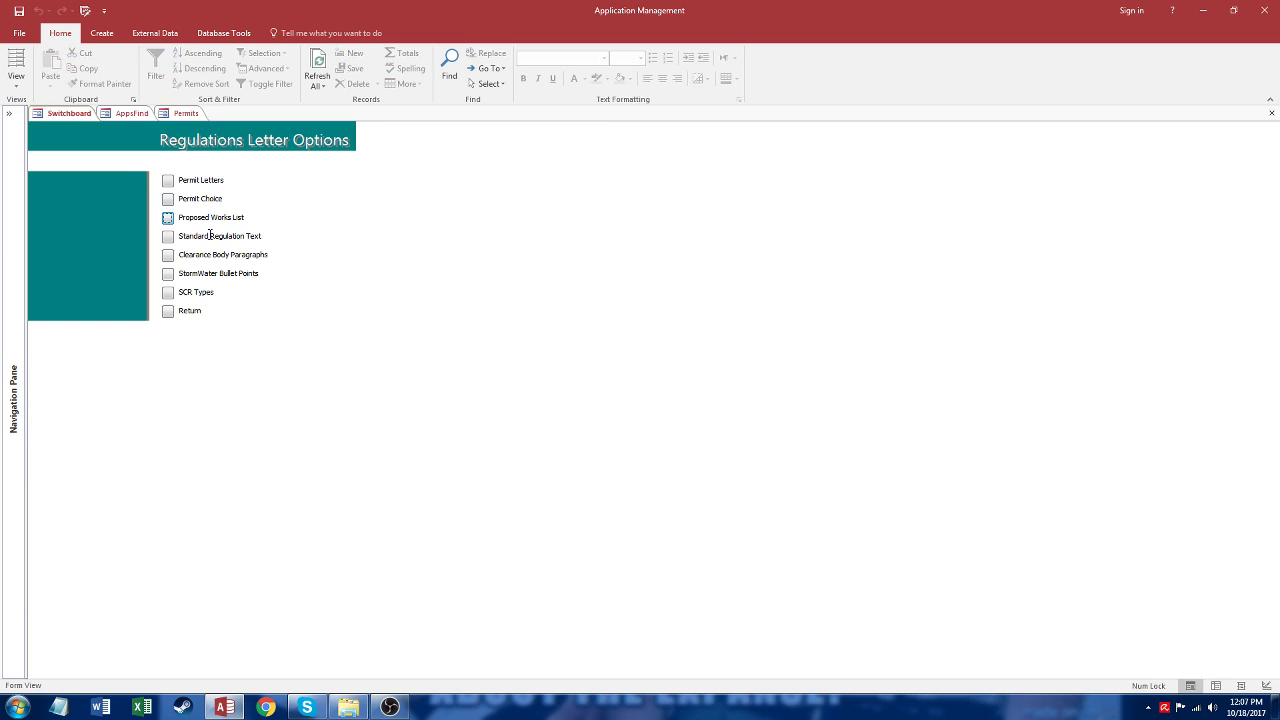
left_click(168, 181)
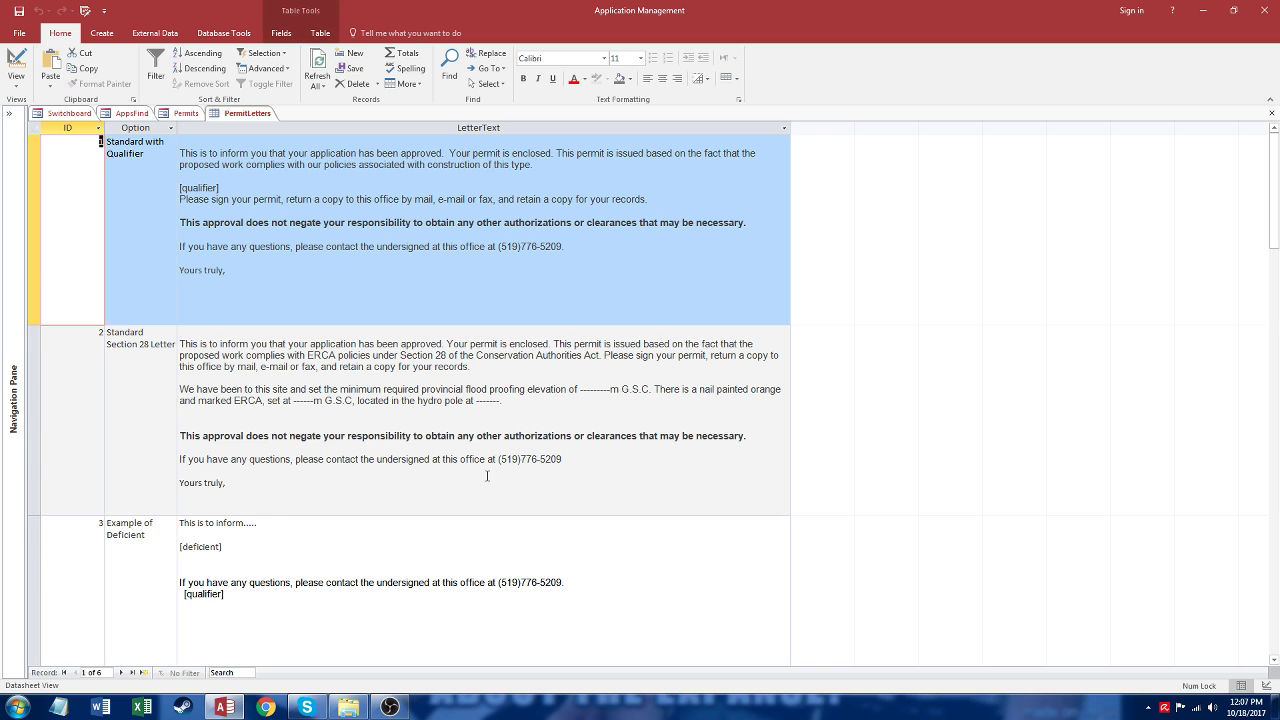
left_click_drag(1275, 245, 1277, 433)
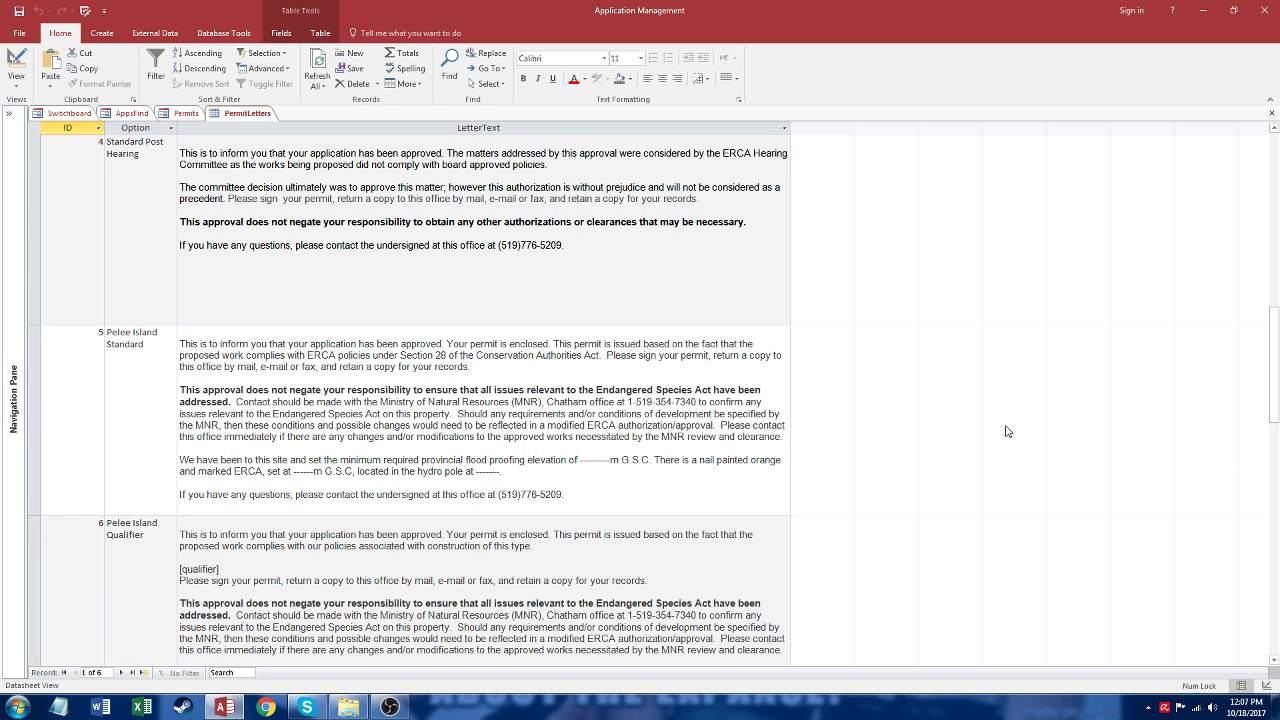
left_click_drag(1276, 380, 1278, 207)
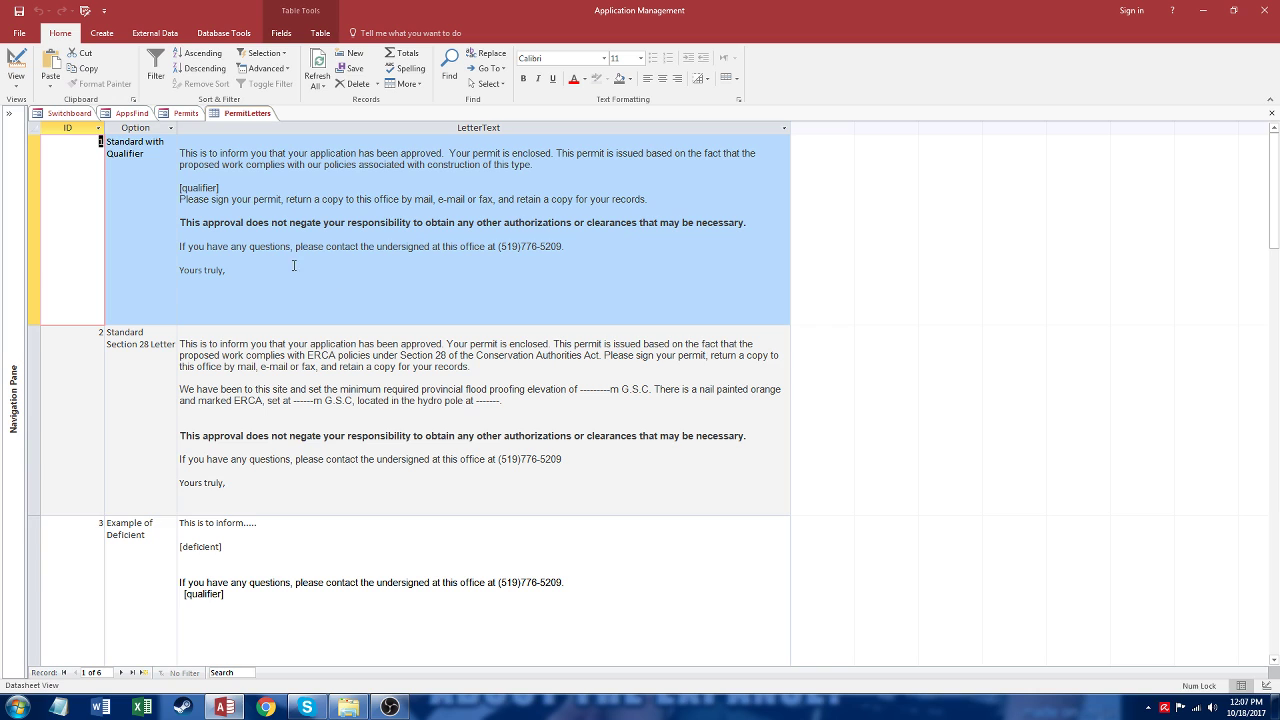
- Examine the Standard with Qualifier letter text and its [qualifier] placeholder, and close the Permit Letters table
left_click(143, 155)
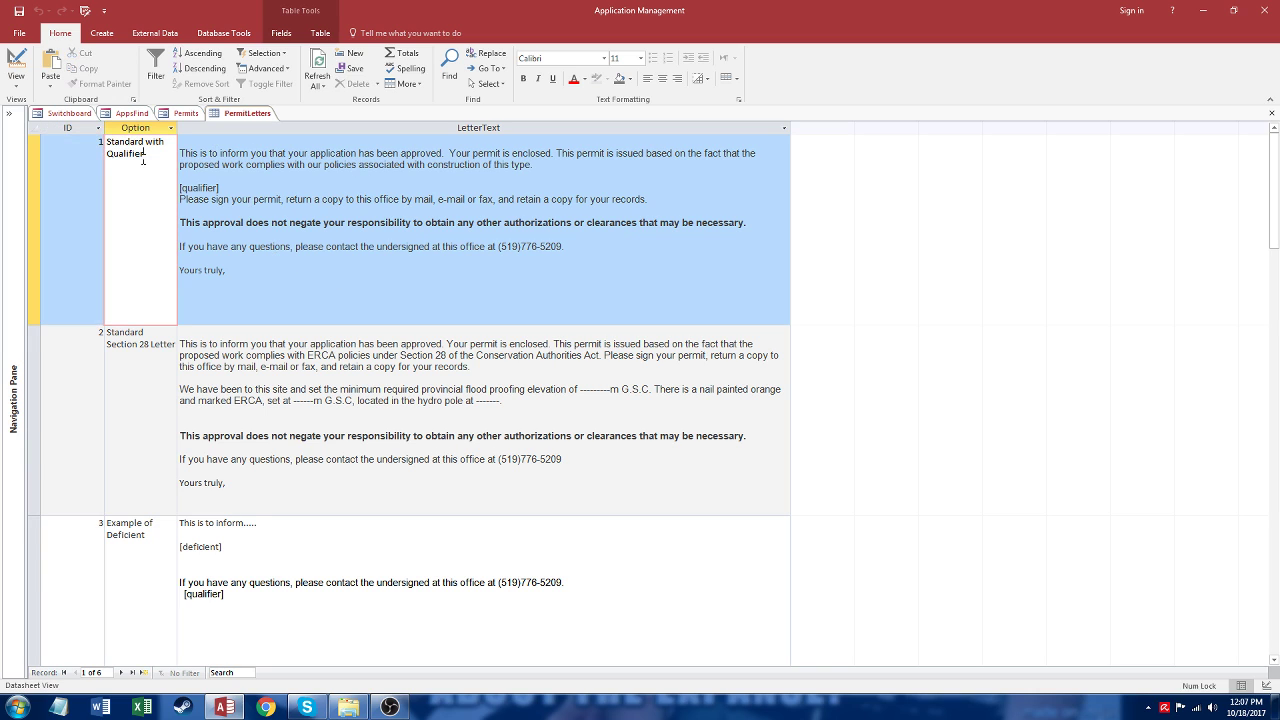
left_click_drag(182, 147, 319, 293)
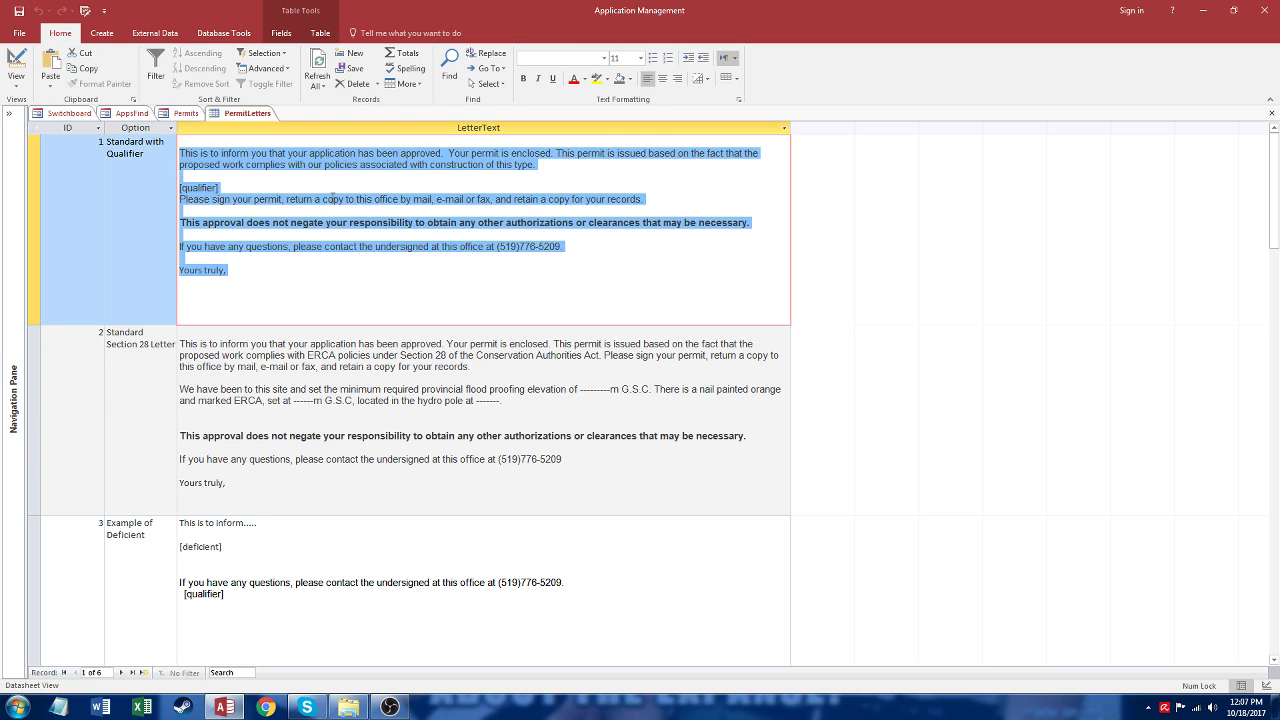
left_click(244, 197)
left_click_drag(225, 189, 176, 189)
left_click(239, 189)
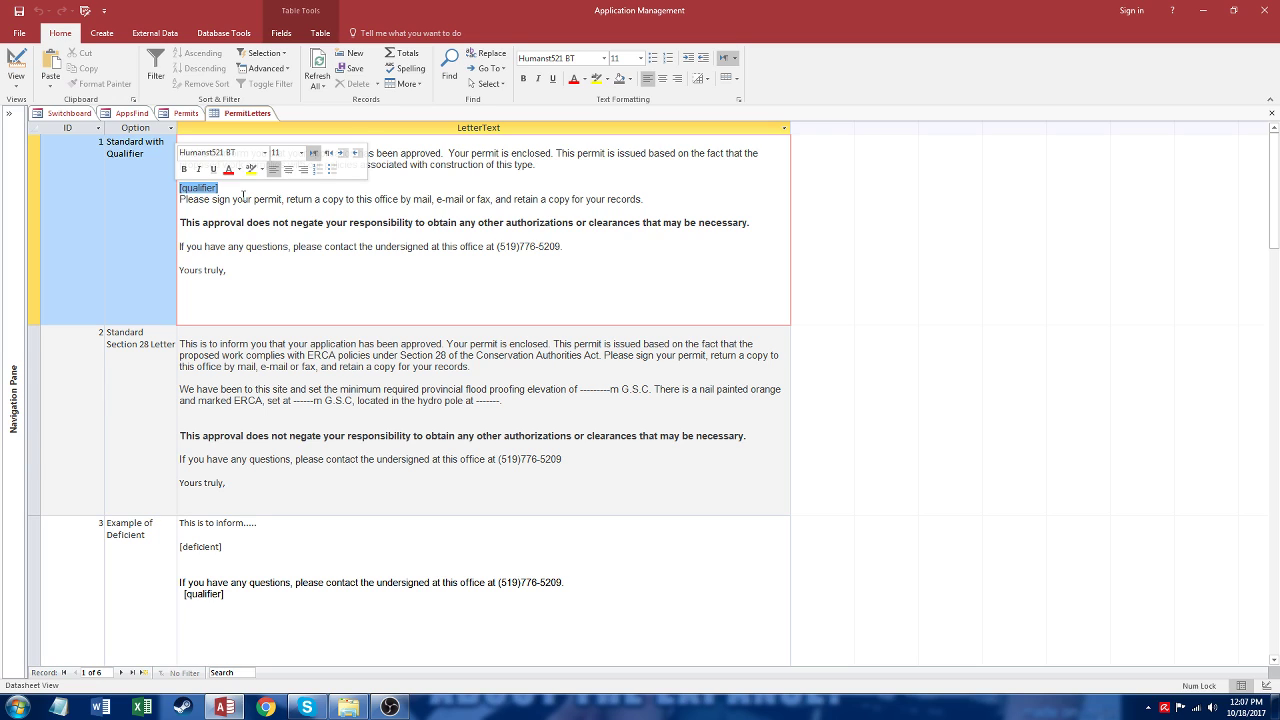
left_click(340, 198)
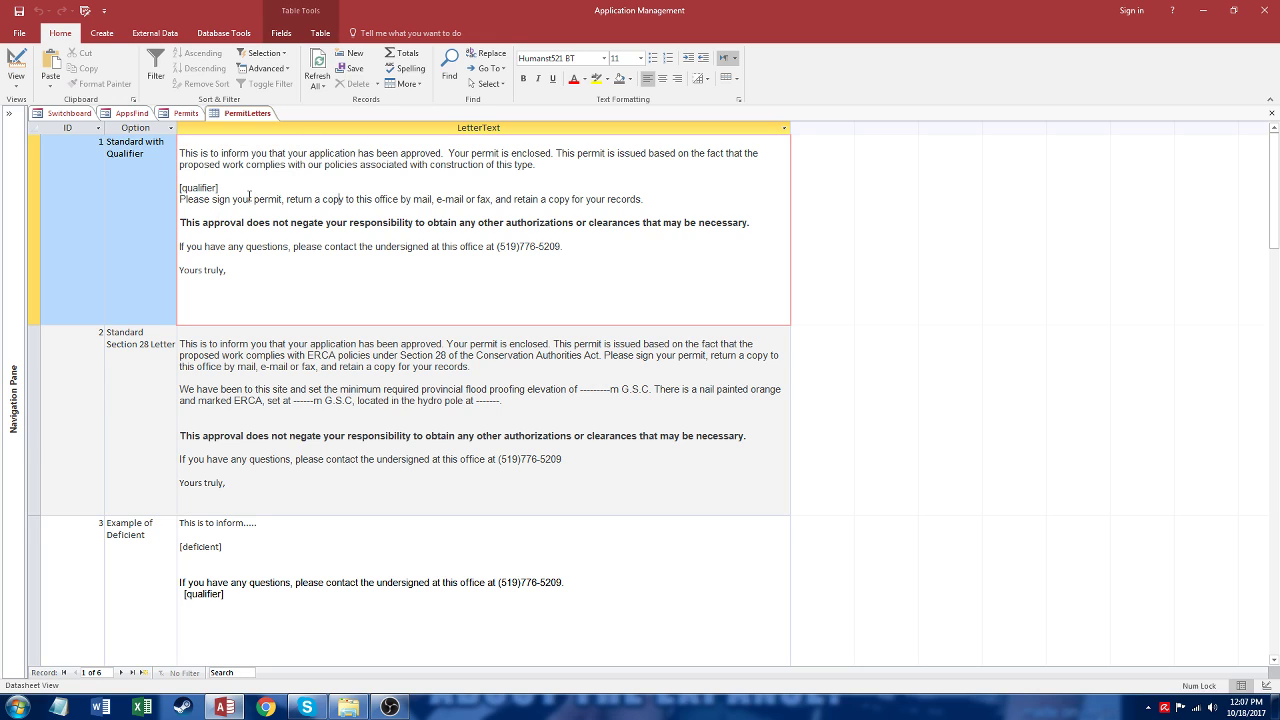
left_click(1271, 113)
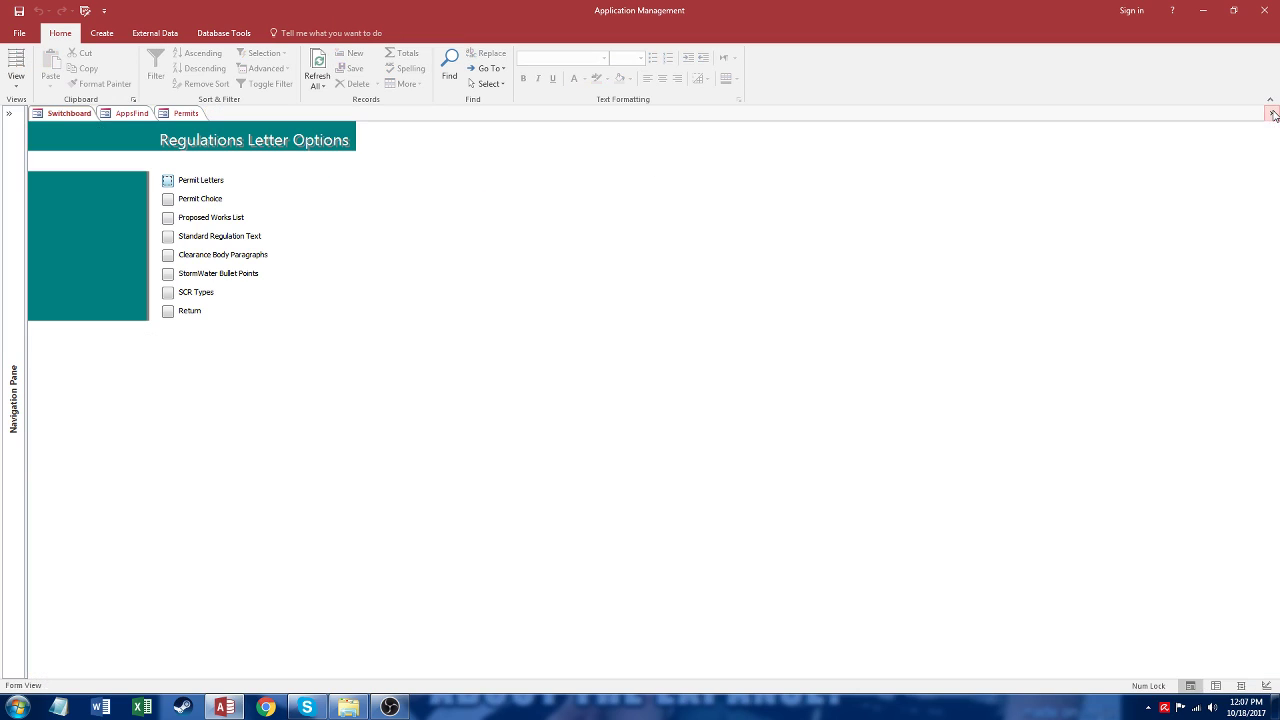
- Return to the permit application form and view the available Permit Deficient and Permit Qualifier choices
left_click(175, 114)
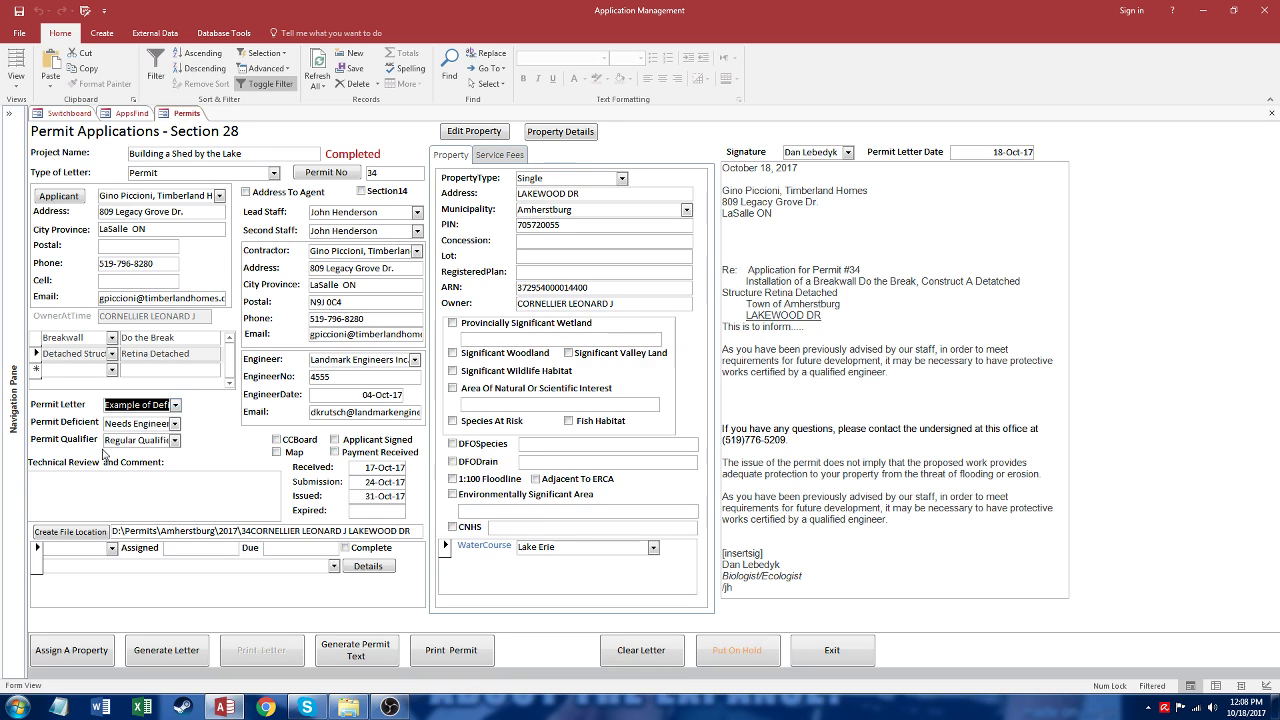
left_click(174, 424)
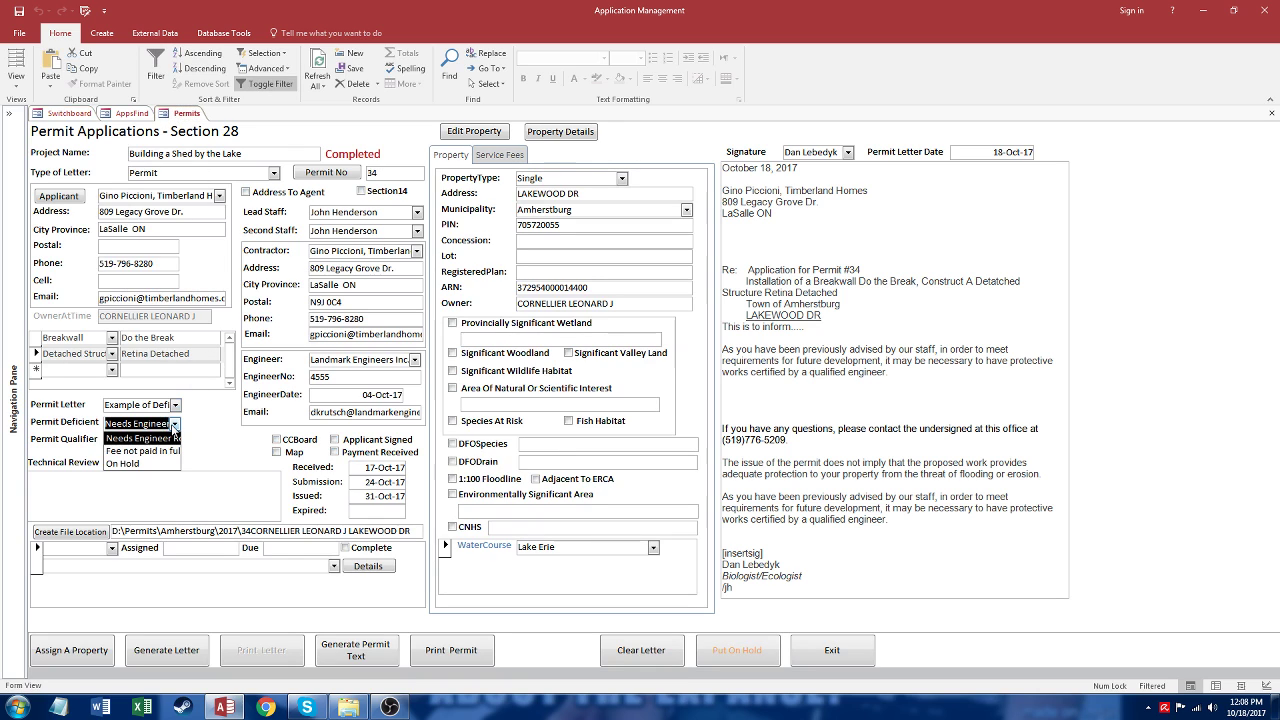
key("Escape")
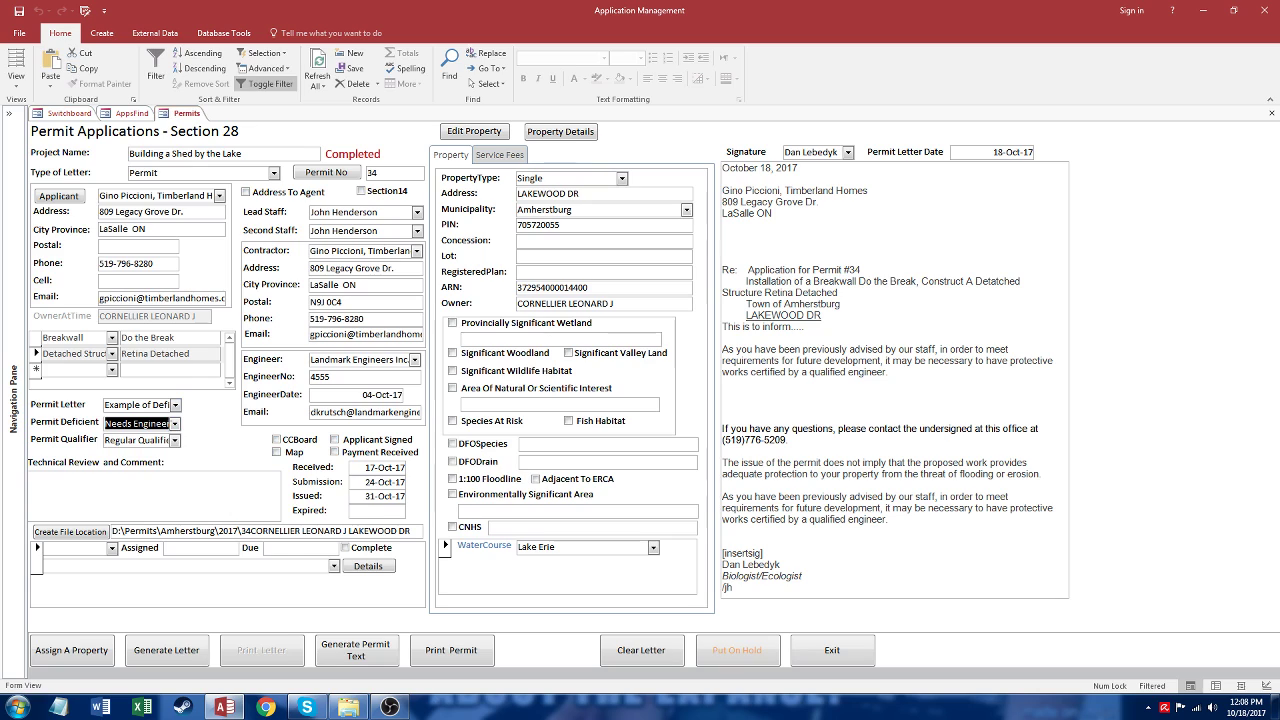
left_click(174, 424)
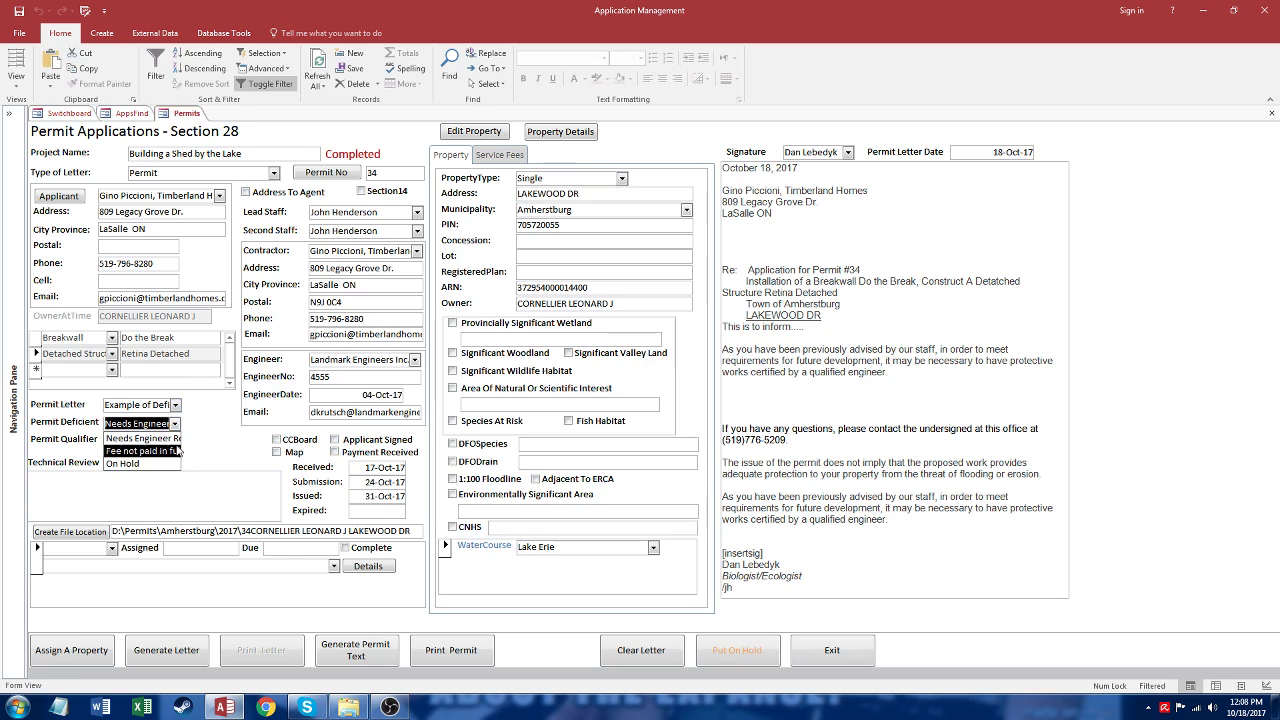
key("Escape")
left_click(175, 440)
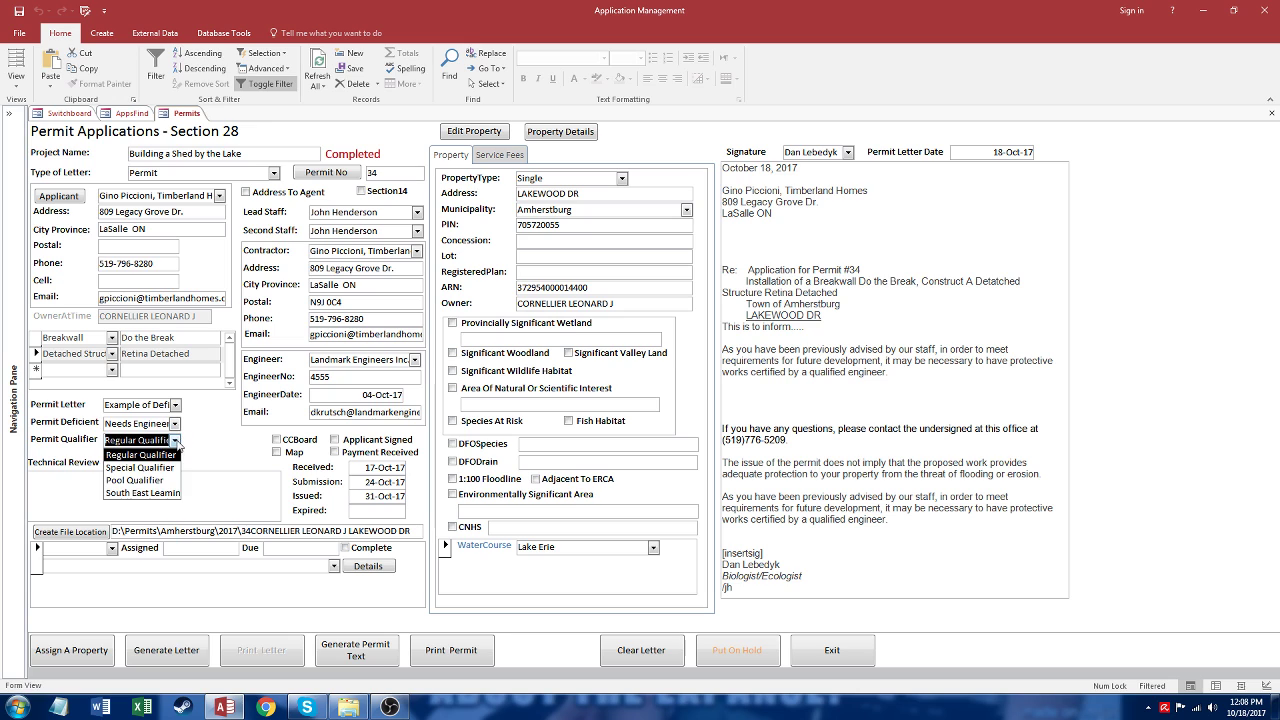
key("Escape")
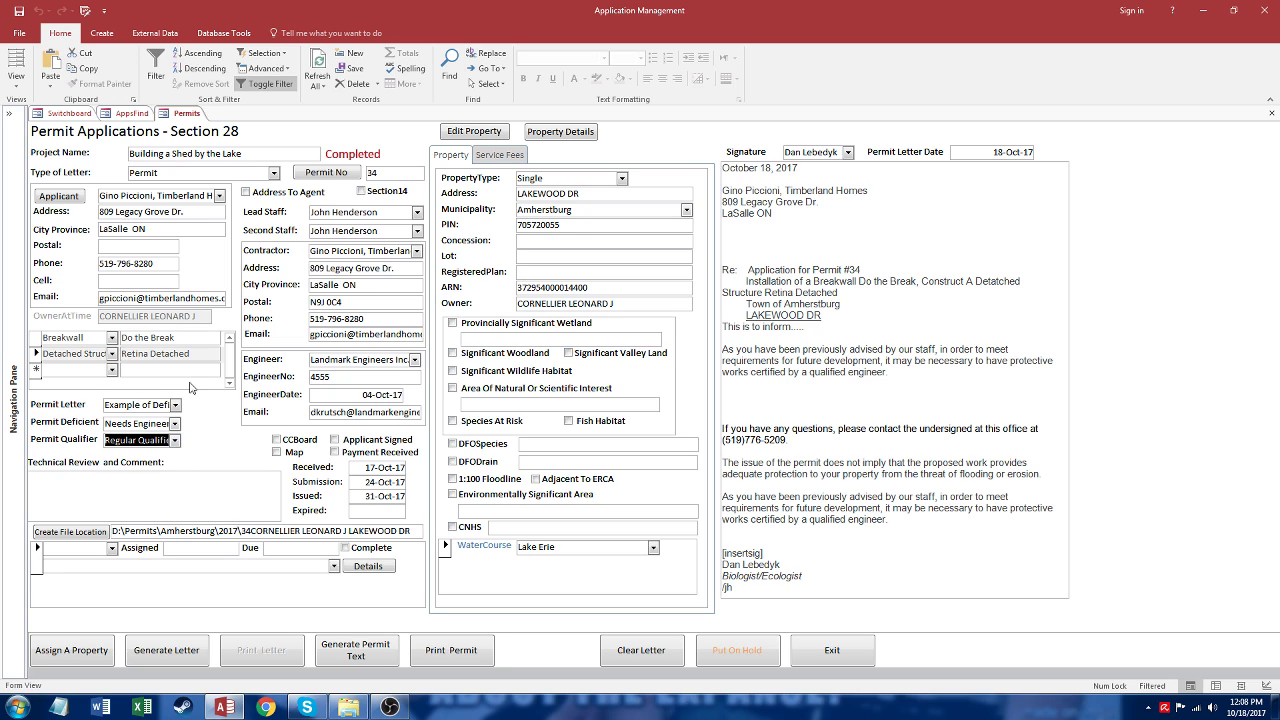
- Open the Permit Choice table, examine the letter text for Fee not paid in full and Needs Engineer Report, and return to the permit form
left_click(78, 114)
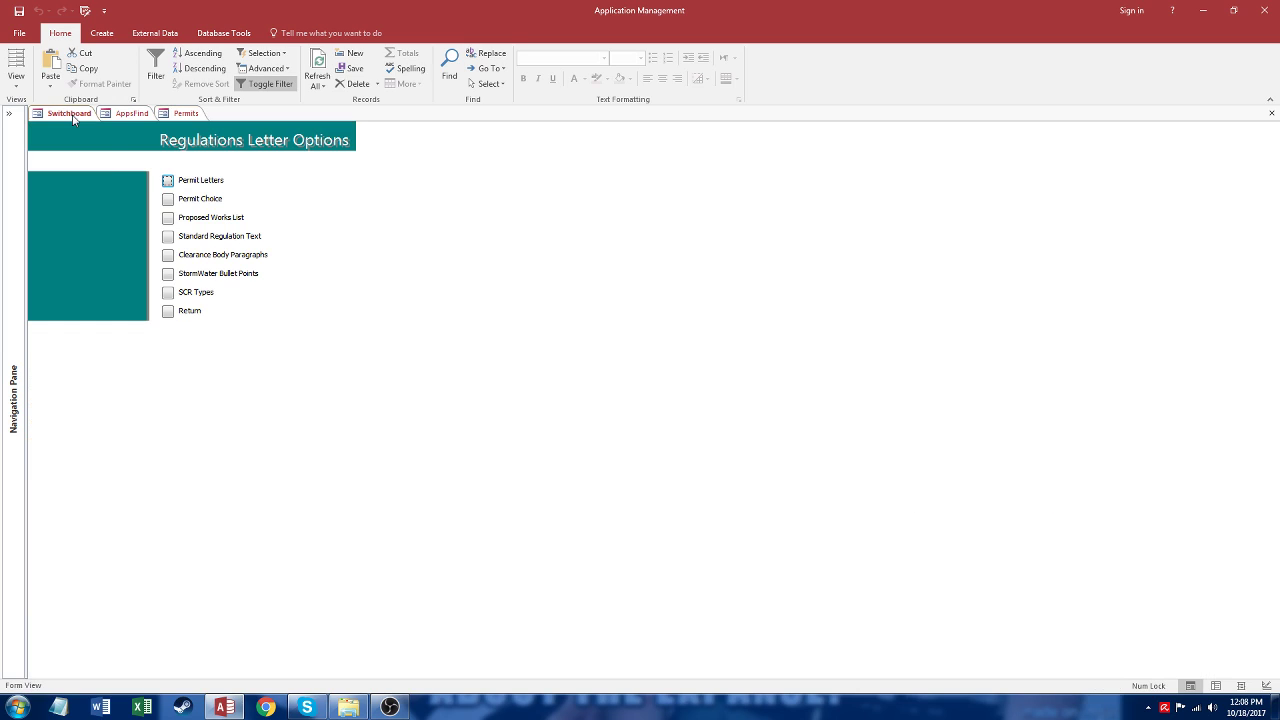
left_click(168, 199)
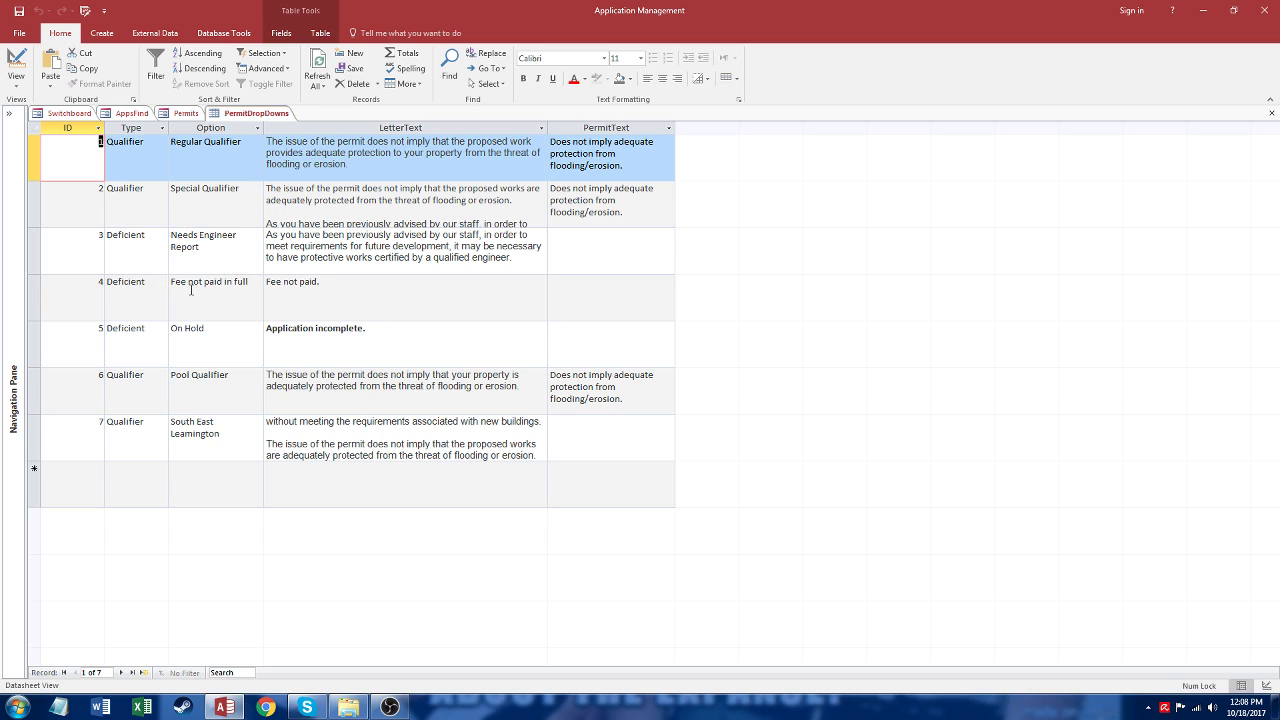
left_click(330, 284)
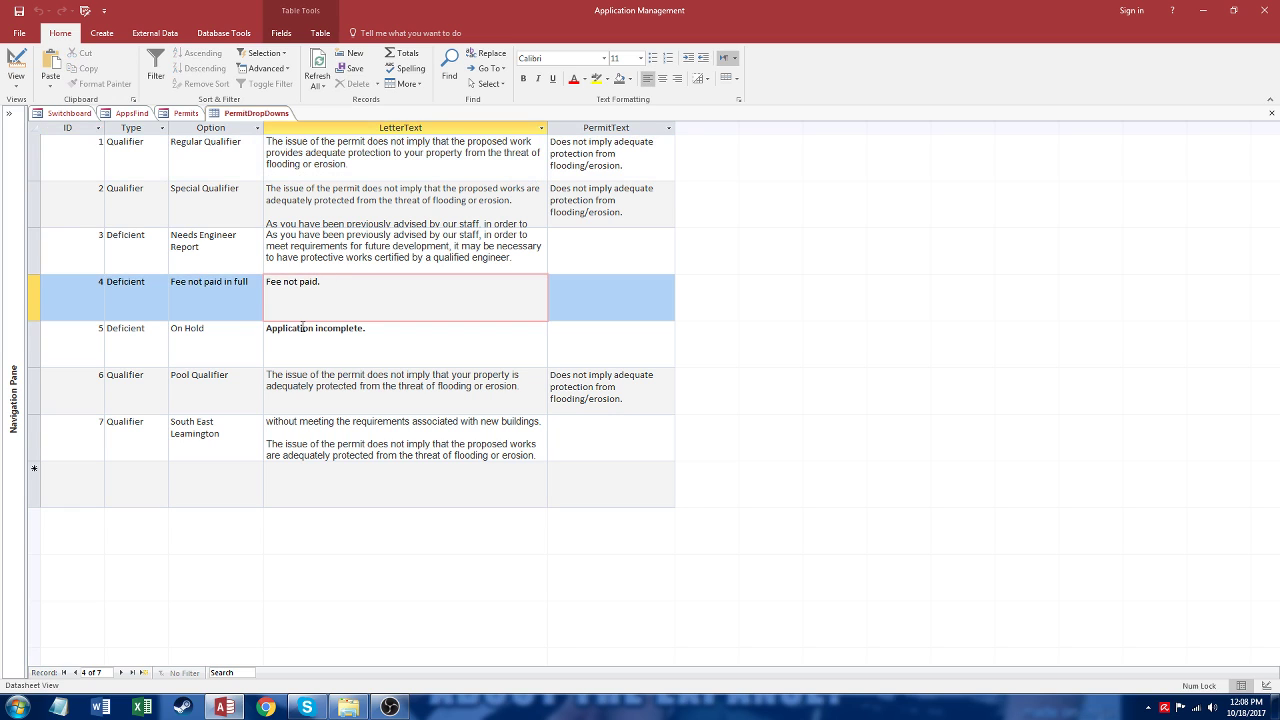
left_click(230, 252)
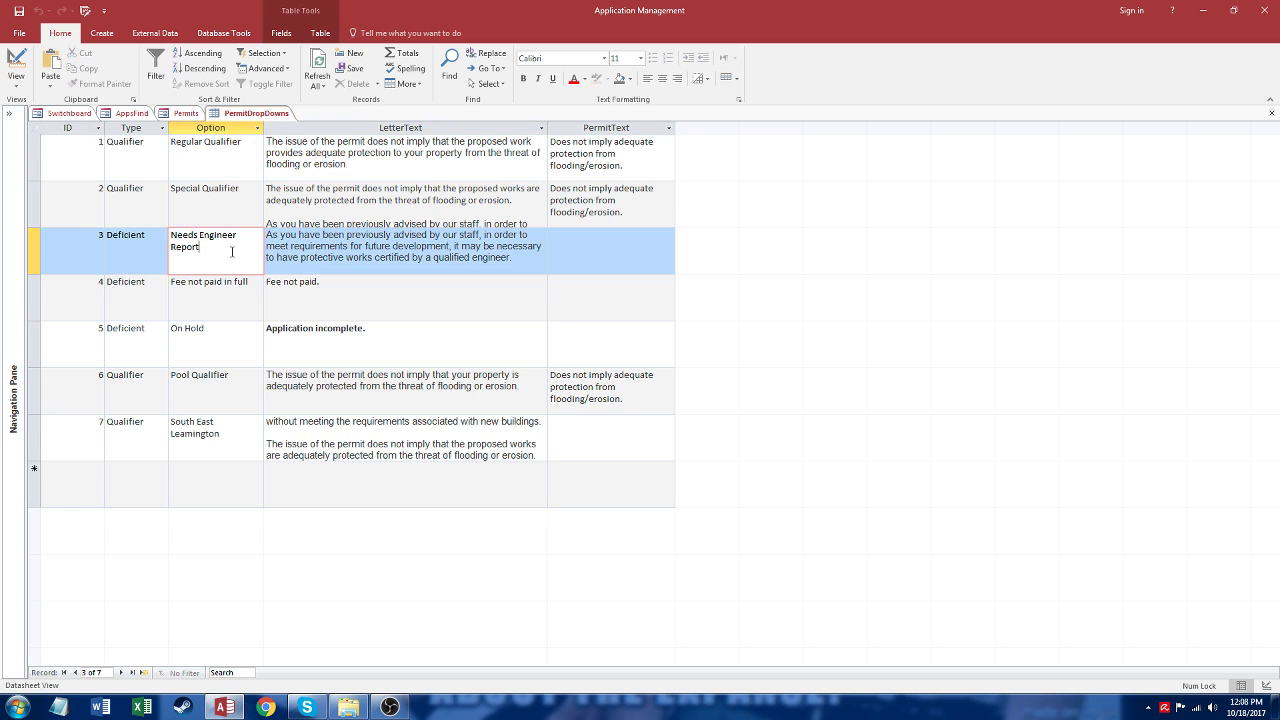
left_click_drag(517, 258, 261, 229)
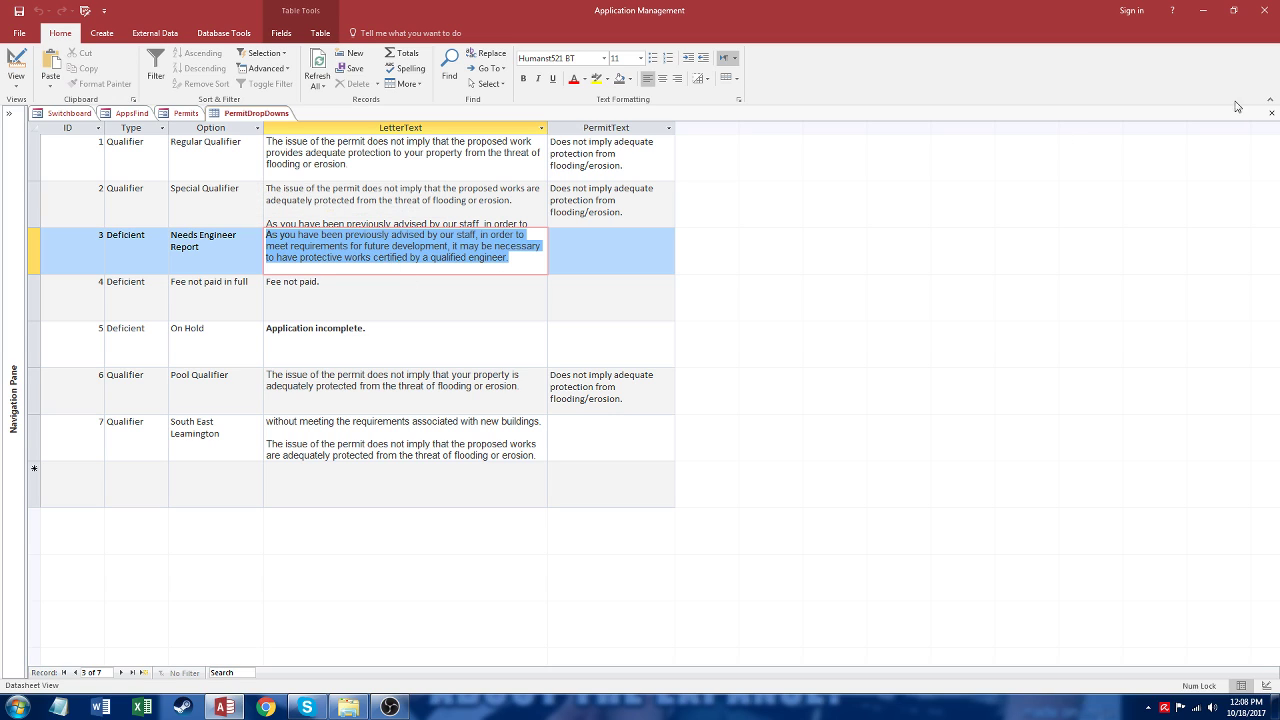
left_click(1271, 113)
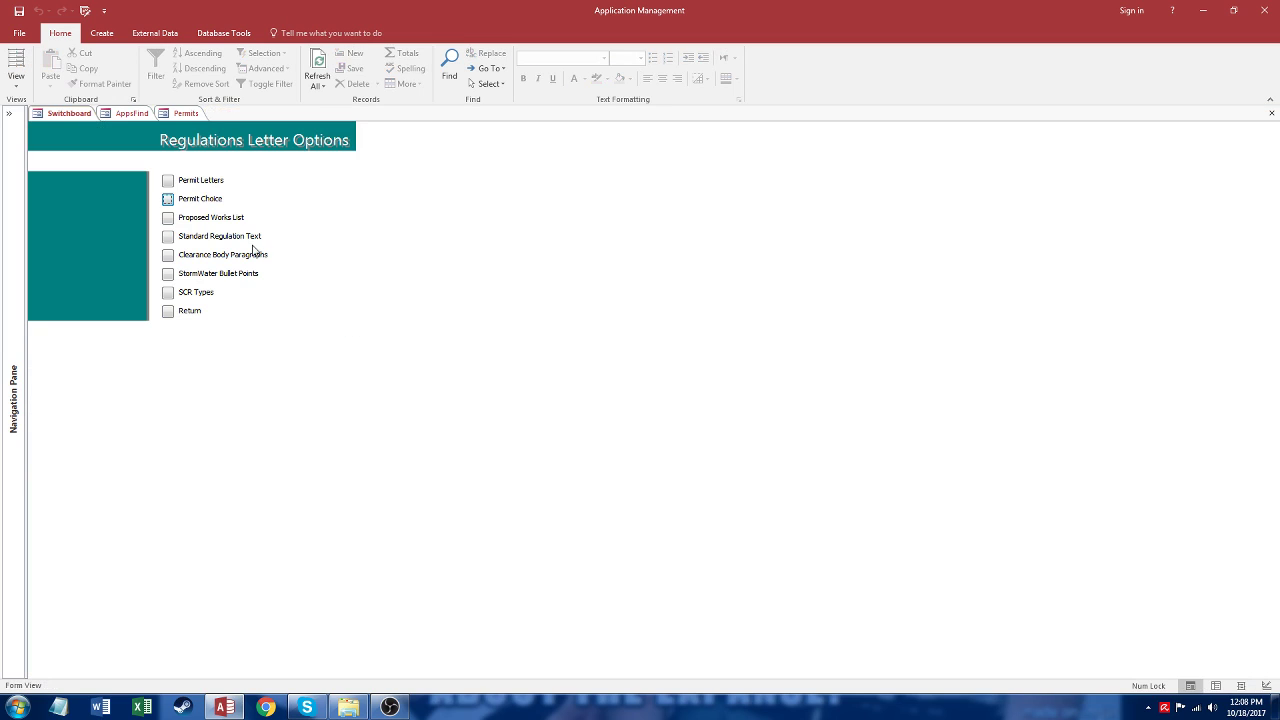
left_click(181, 113)
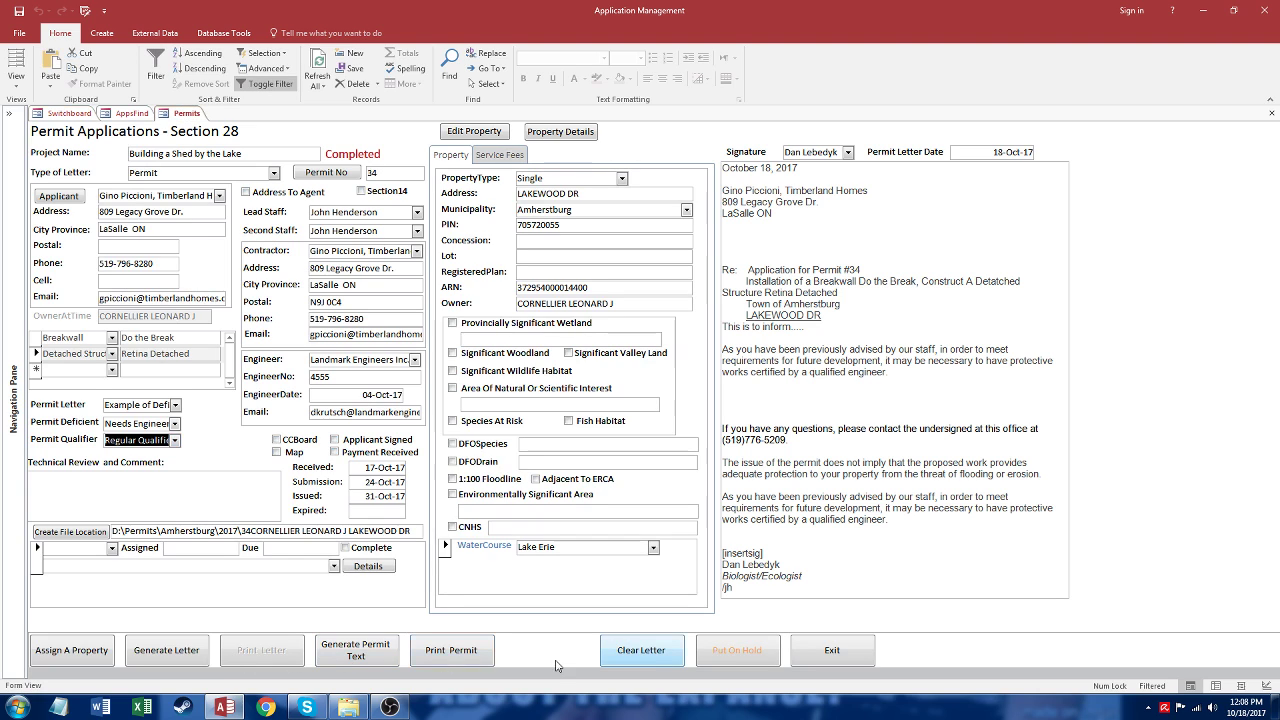
- Reset the permit letter, accepting the loss of customized comments, and examine its applicant address and proposed works lines
left_click(658, 652)
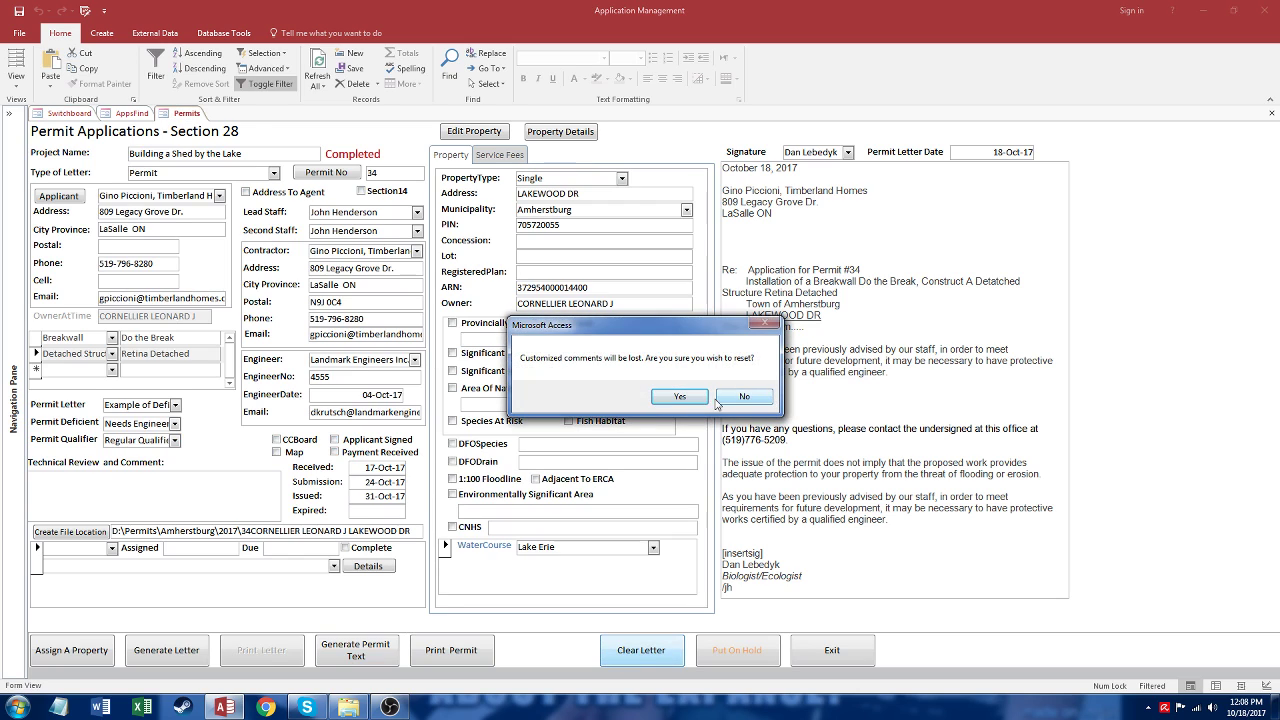
left_click(681, 397)
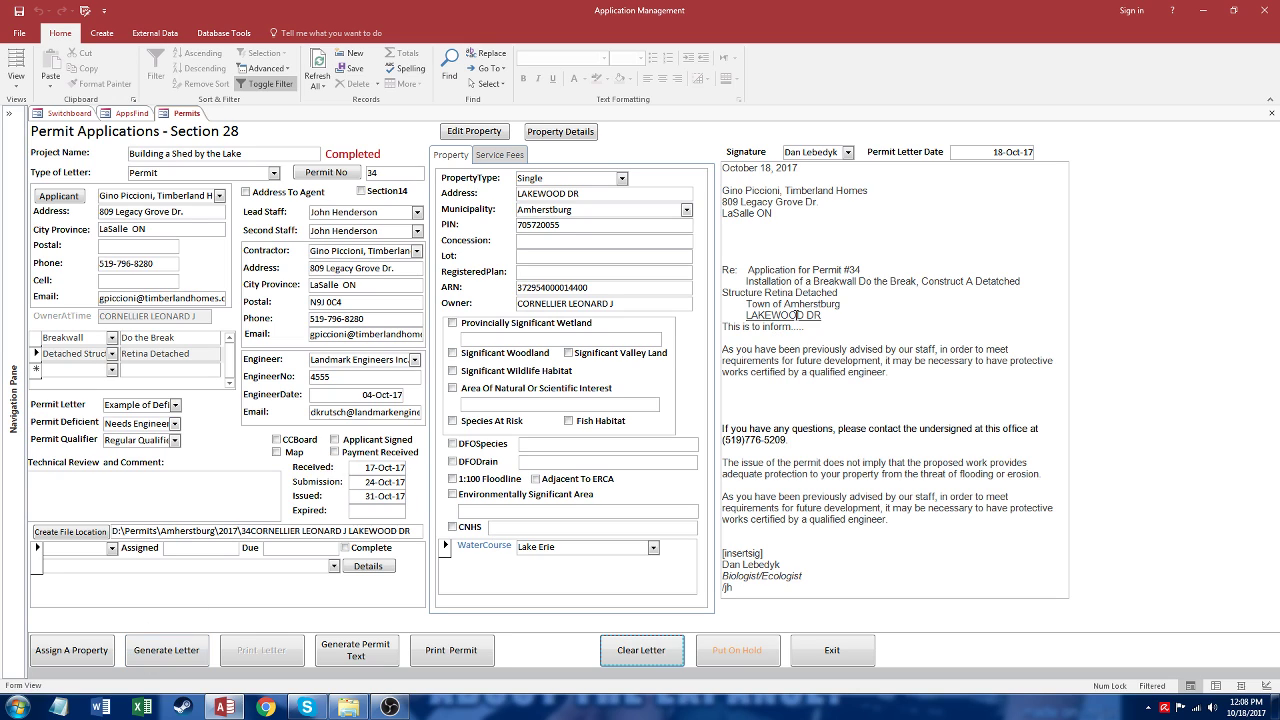
left_click_drag(780, 215, 715, 186)
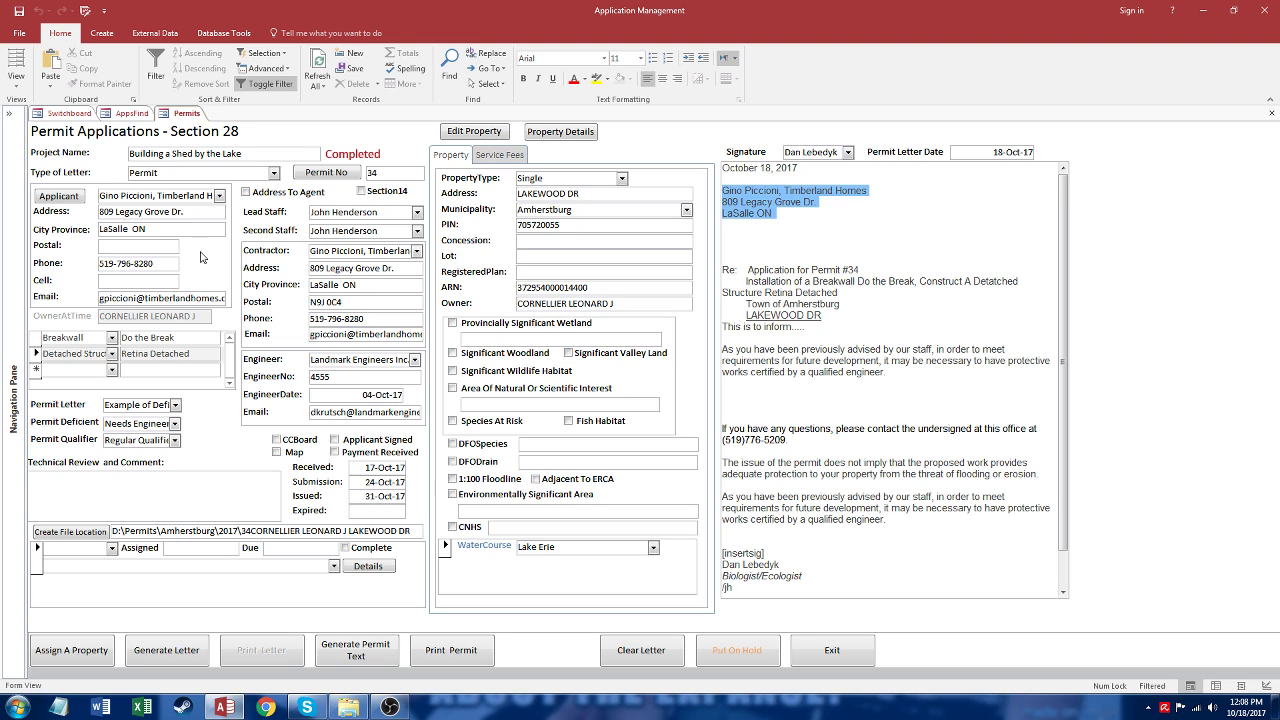
left_click(837, 283)
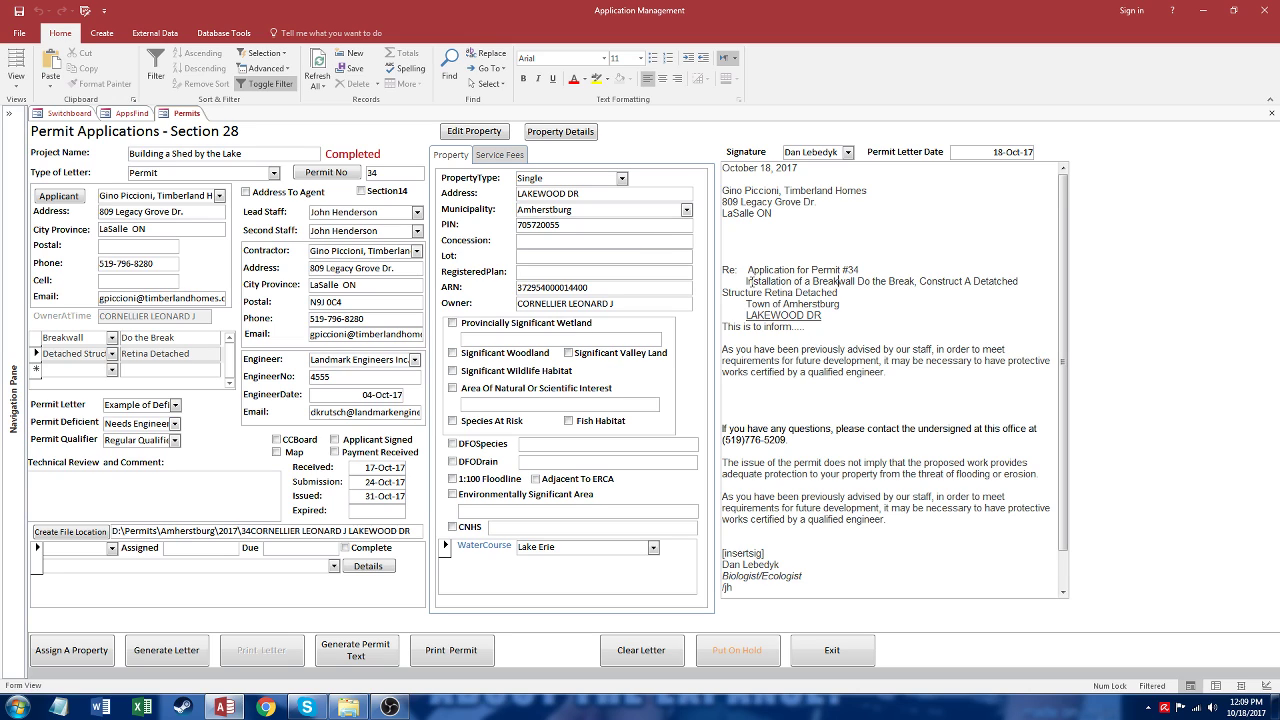
left_click_drag(745, 281, 838, 292)
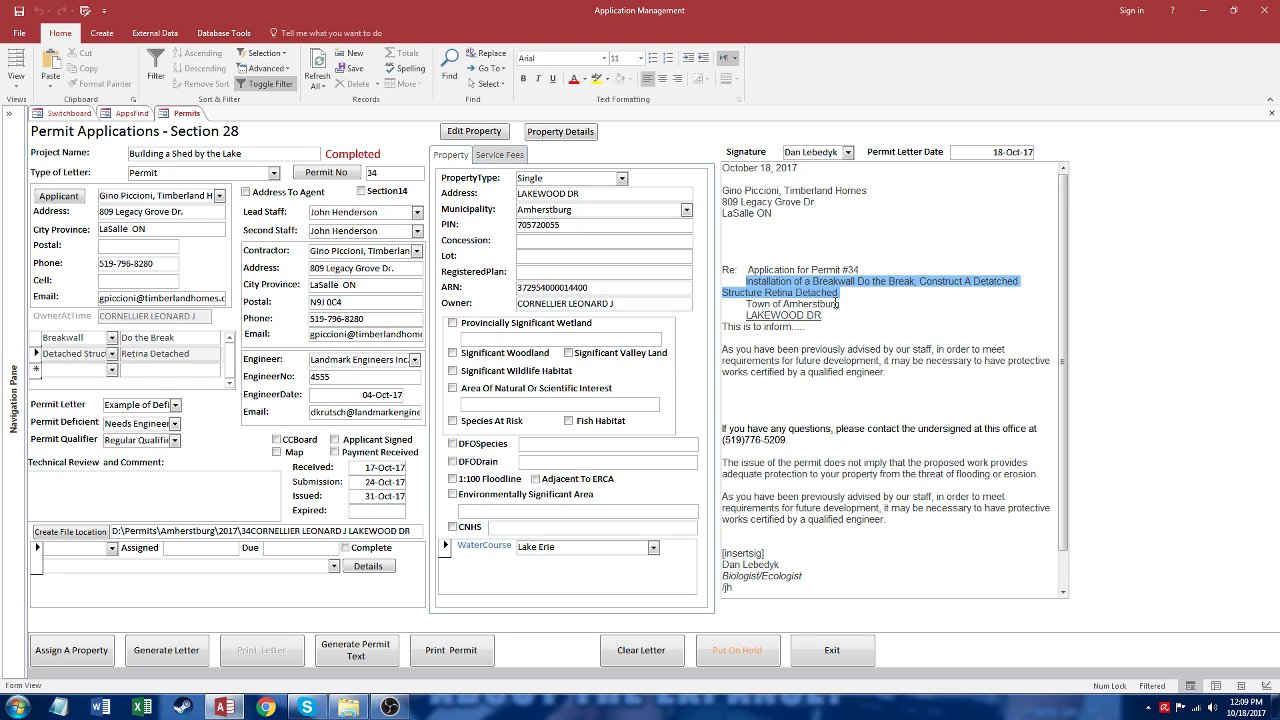
left_click(925, 287)
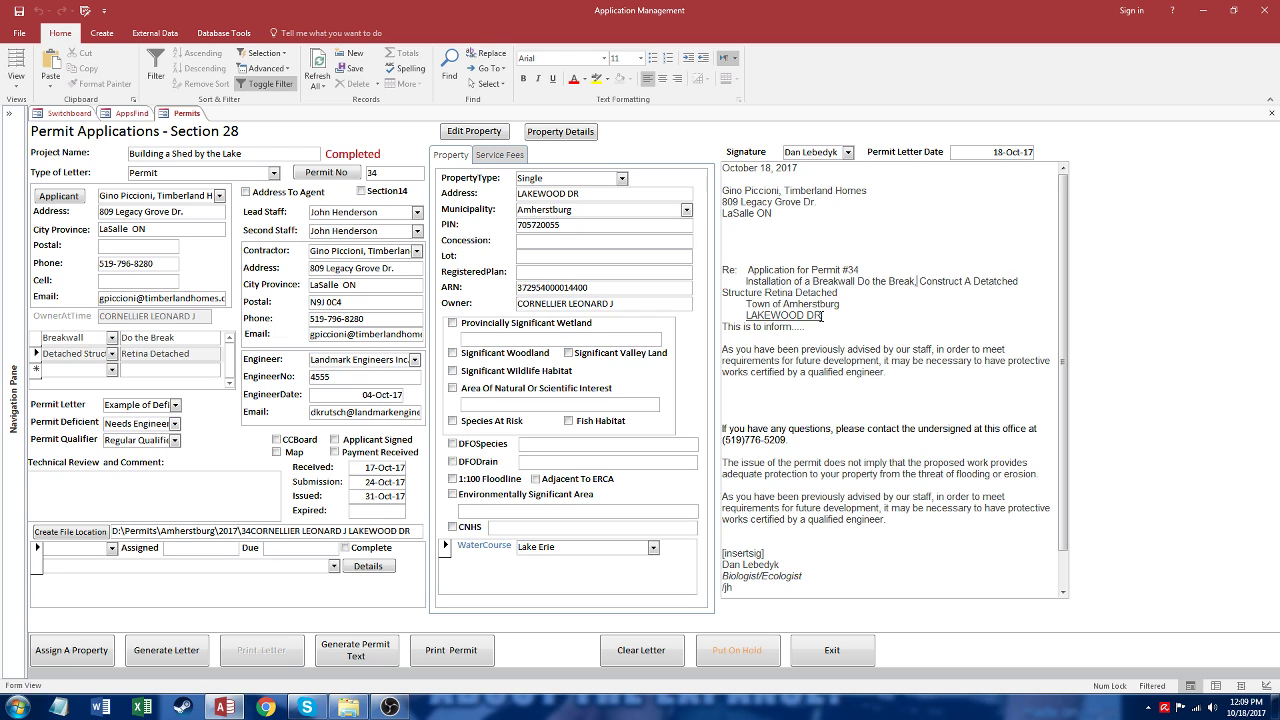
- Examine the letter's opening line and deficiency paragraph against the Permit Deficient choices on the form
left_click(820, 327)
left_click_drag(793, 327, 808, 327)
left_click(853, 333)
left_click_drag(722, 349, 725, 380)
left_click(924, 392)
left_click(174, 424)
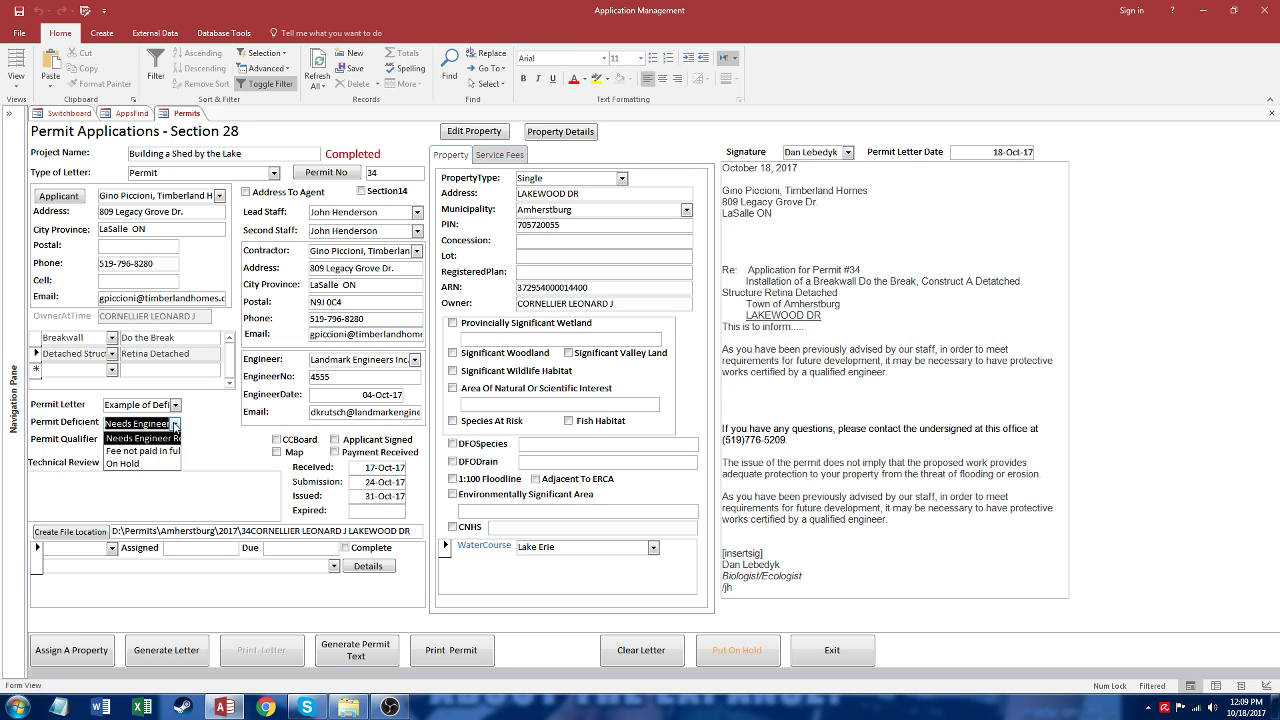
left_click(174, 424)
left_click(796, 404)
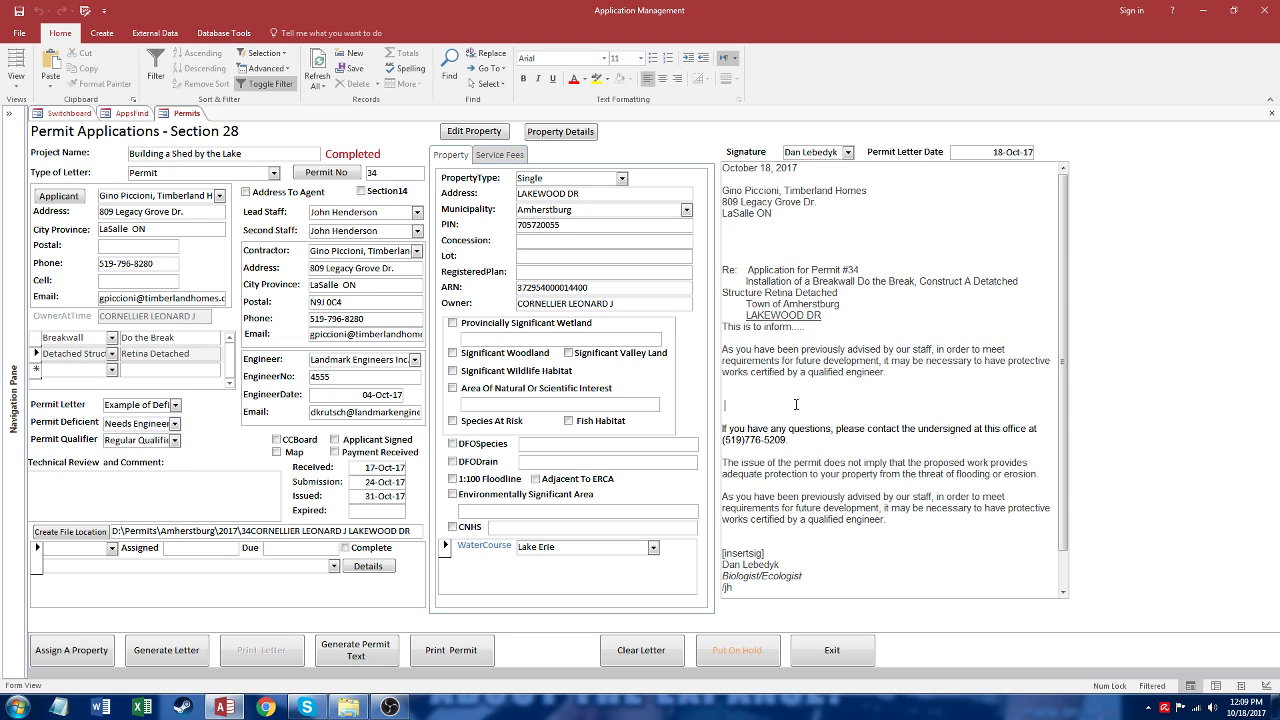
- Examine the signature placeholder, signatory block and copy recipients at the end of the permit letter
scroll(1054, 426, "down", 3)
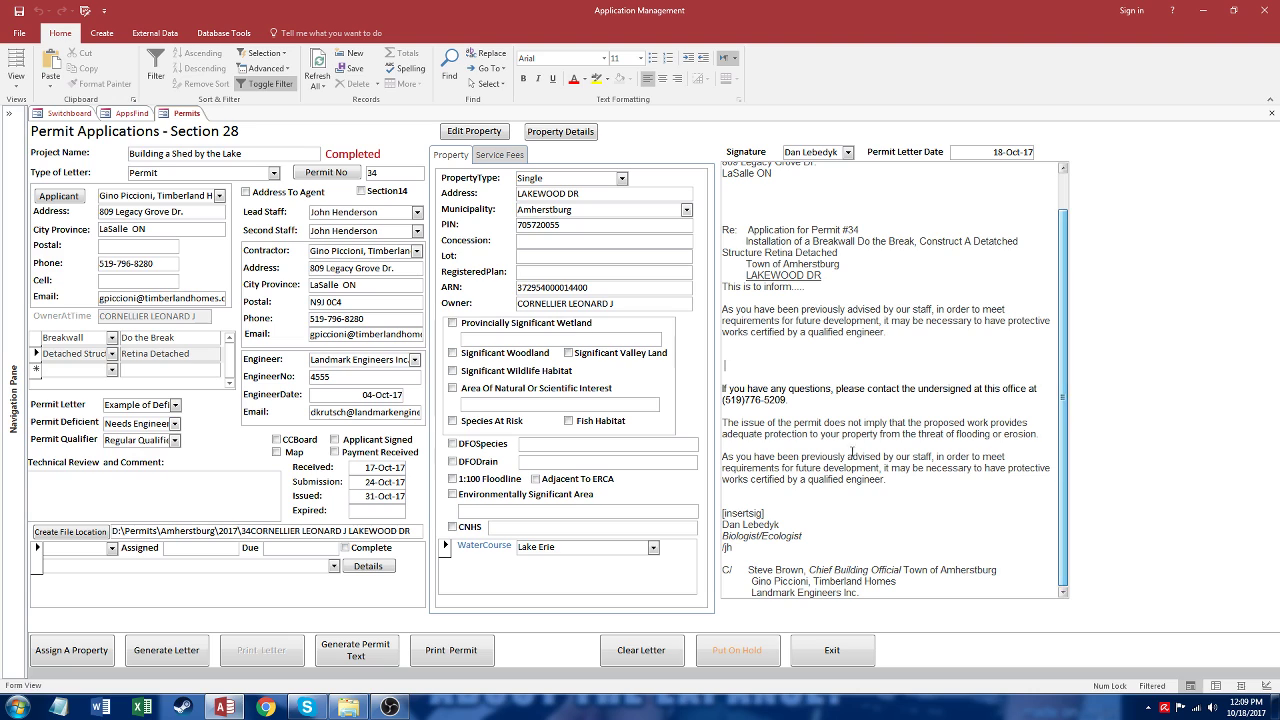
left_click_drag(780, 524, 1045, 500)
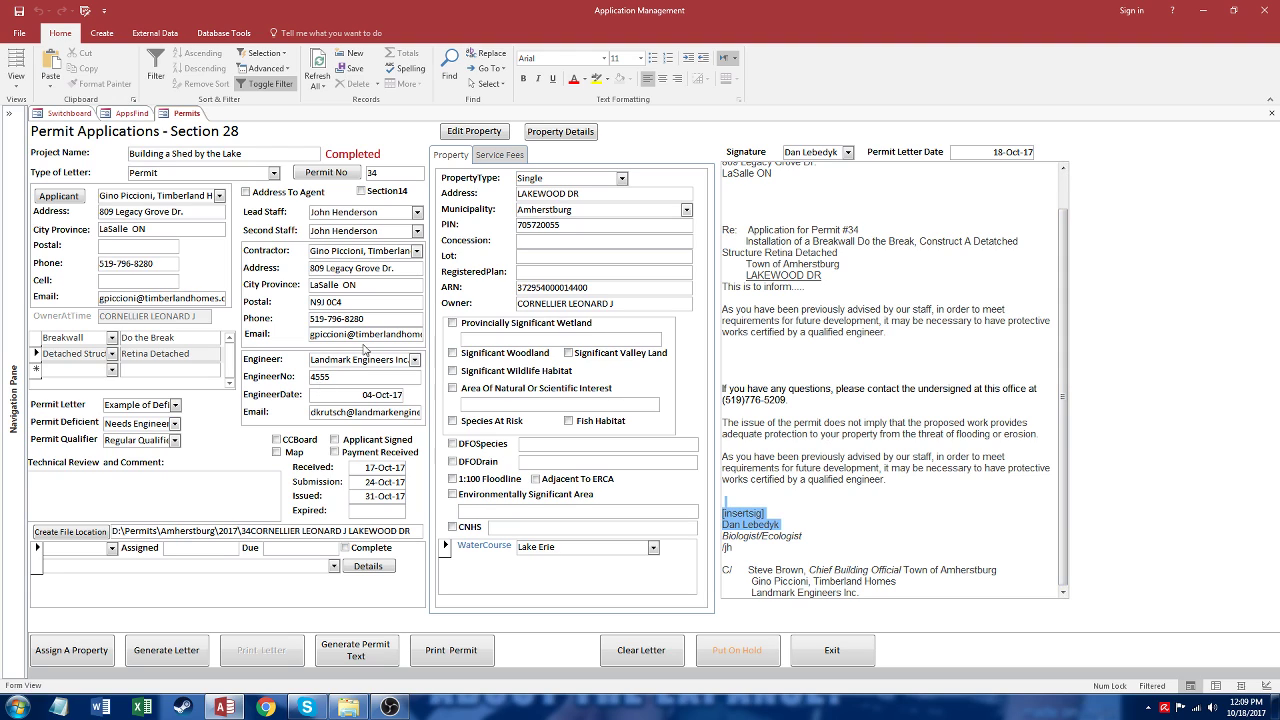
left_click(857, 578)
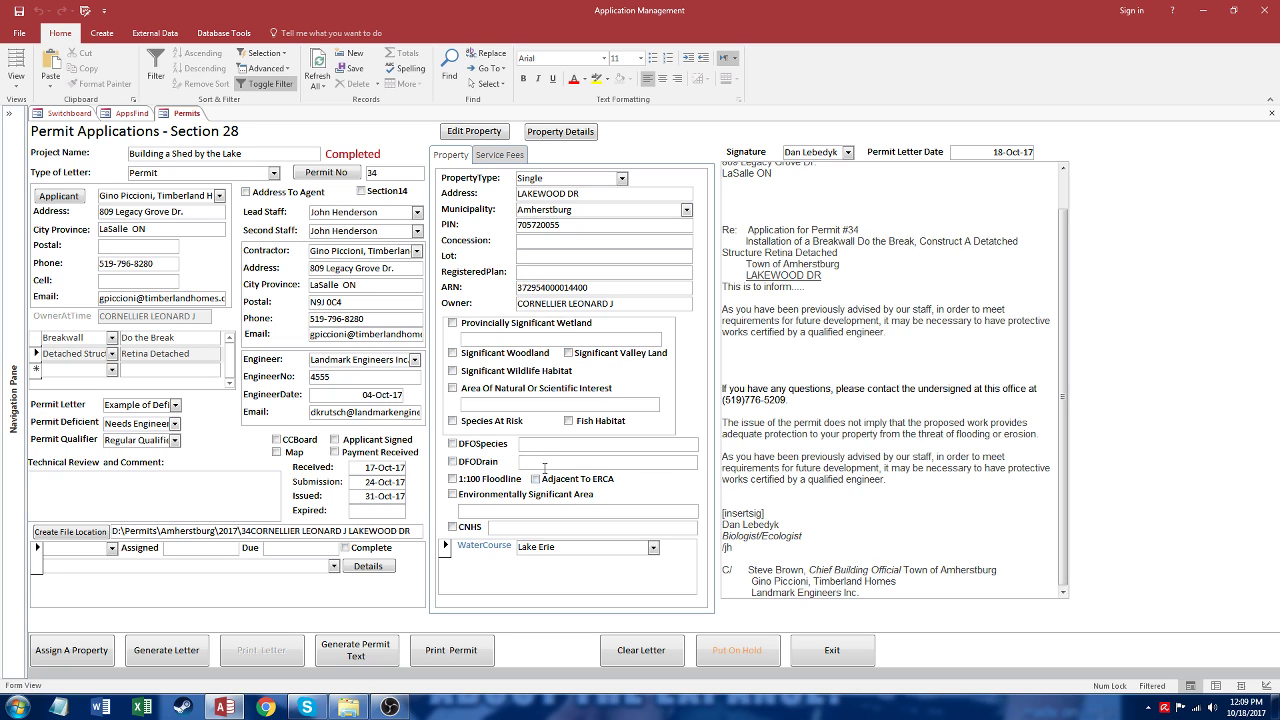
- View the Municipalities table from the switchboard's Municipal Support Tables, and close it
left_click(53, 114)
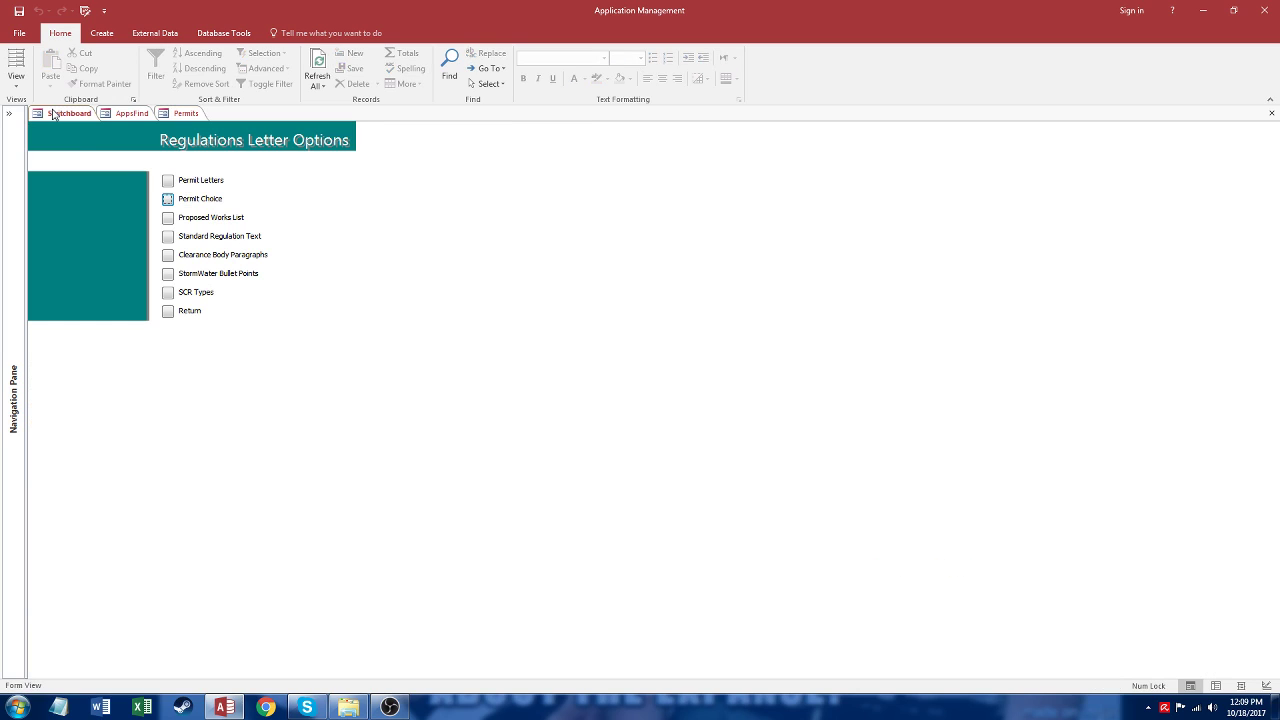
left_click(168, 310)
left_click(168, 218)
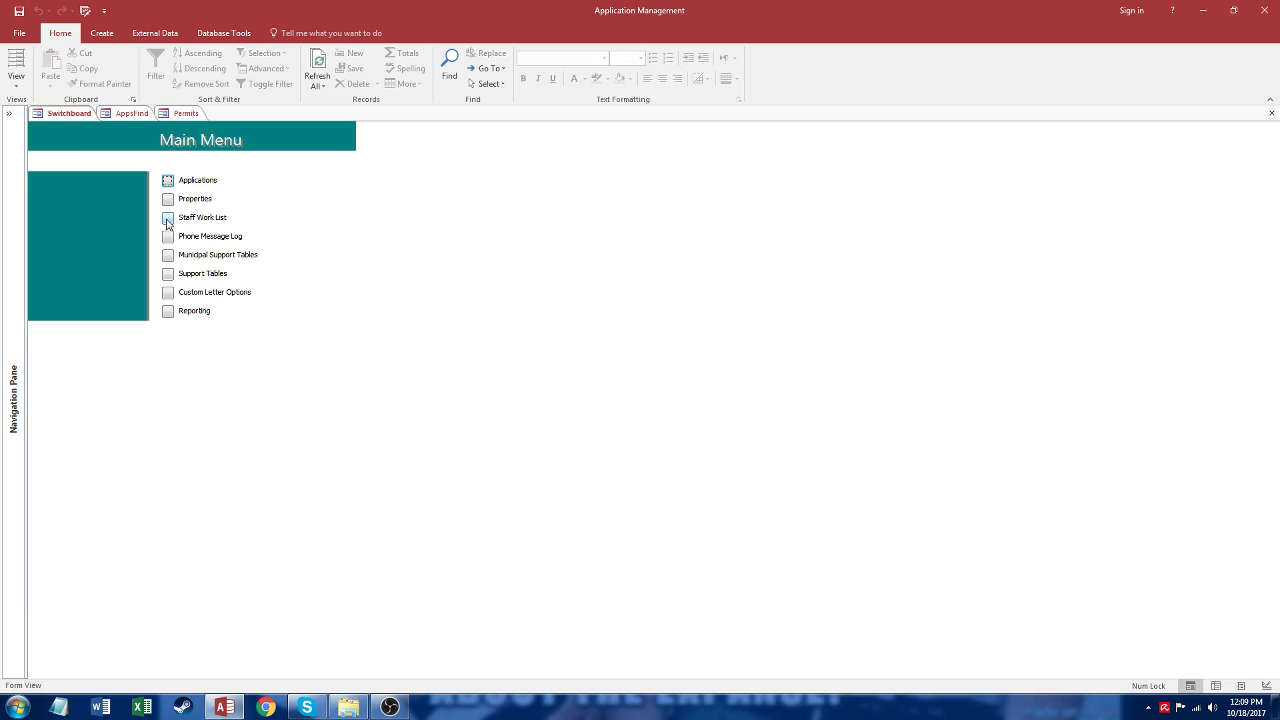
left_click(168, 255)
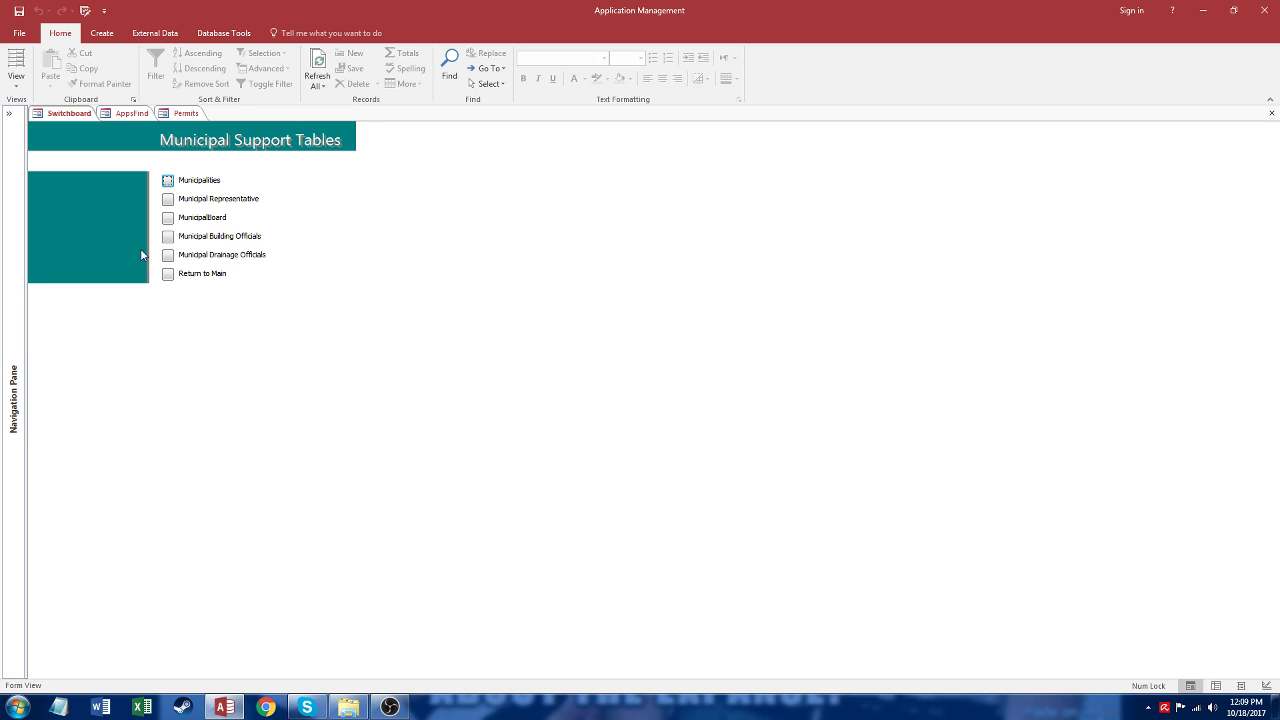
left_click(168, 180)
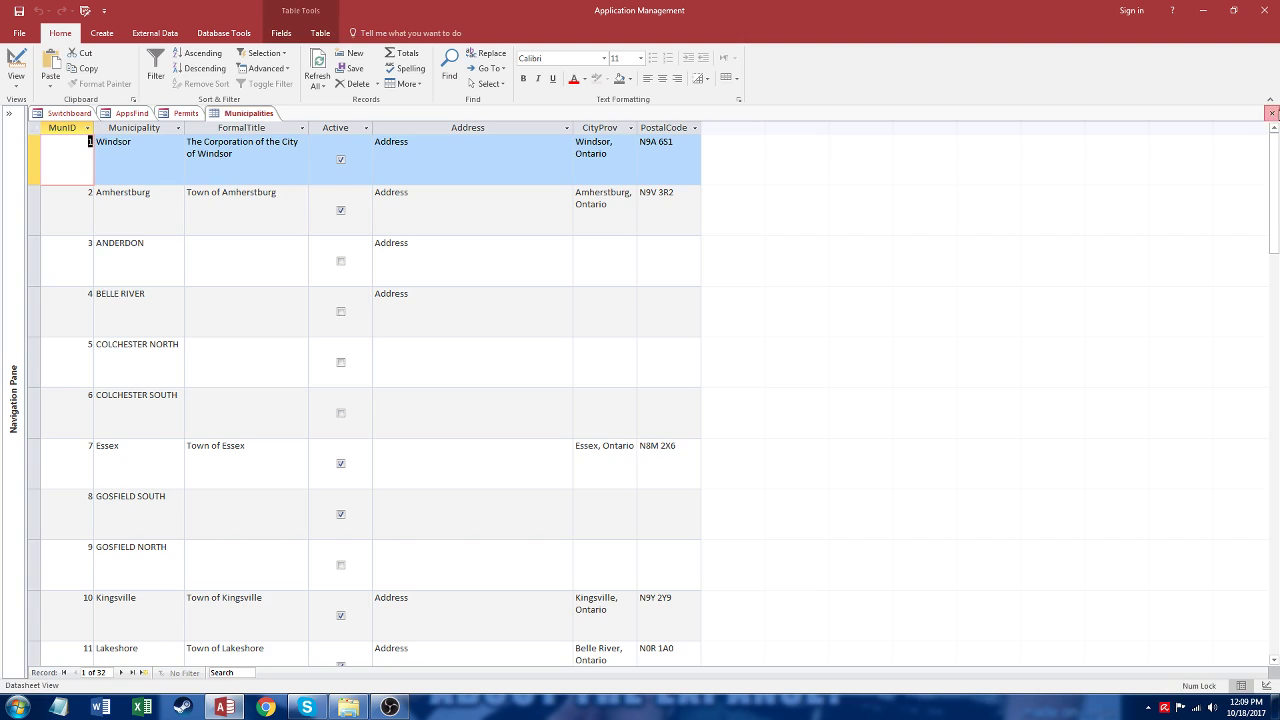
left_click(1271, 113)
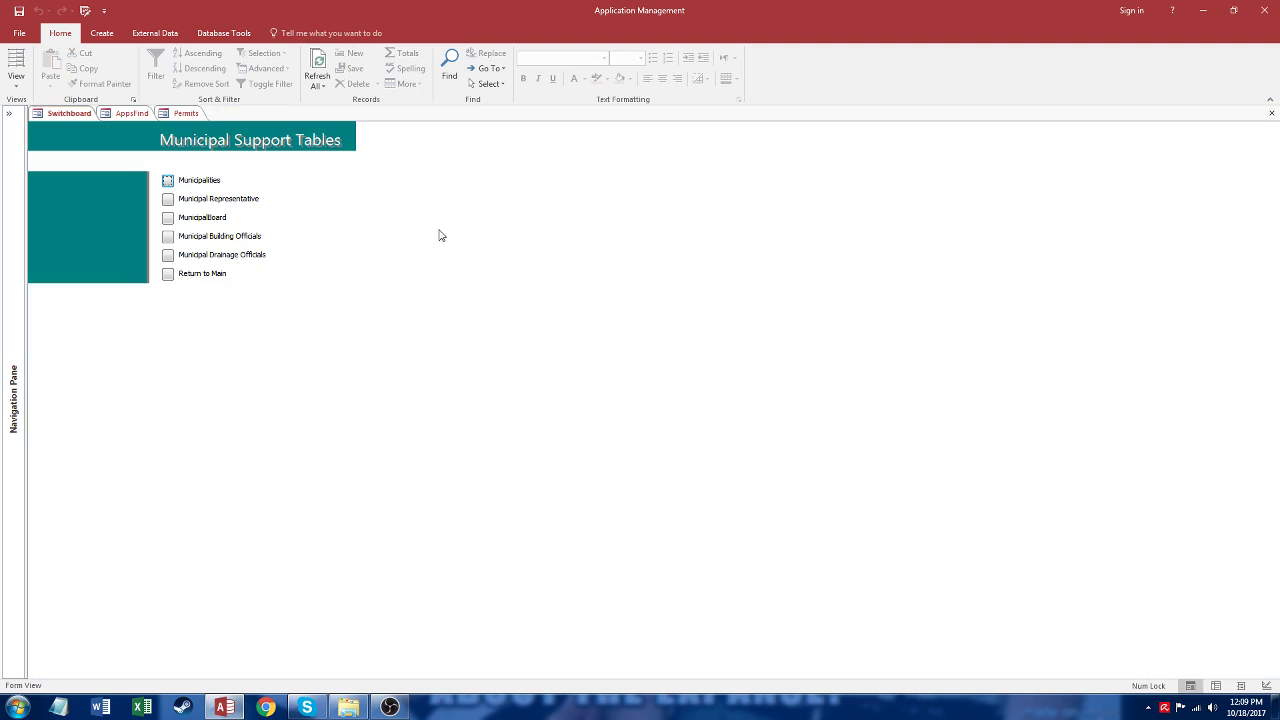
- Open the Municipal Building Officials table, examine the official and title assigned to each municipality, and close it
left_click(168, 236)
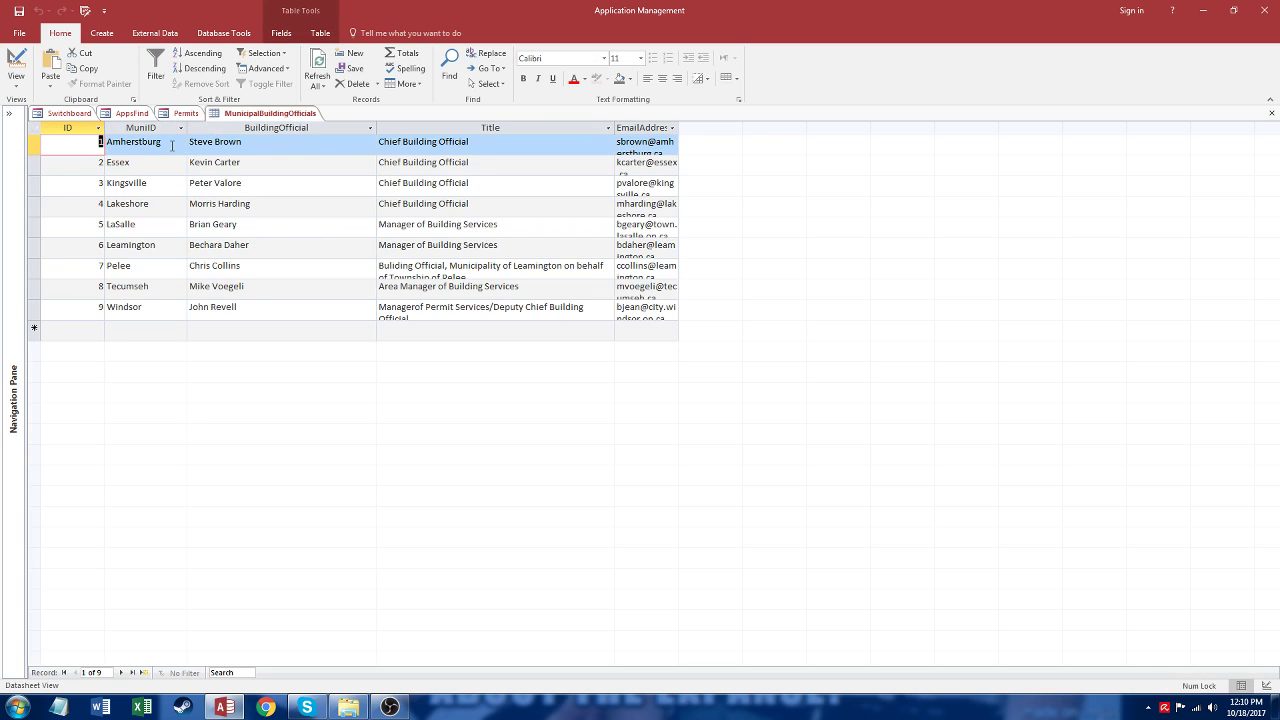
left_click(150, 206)
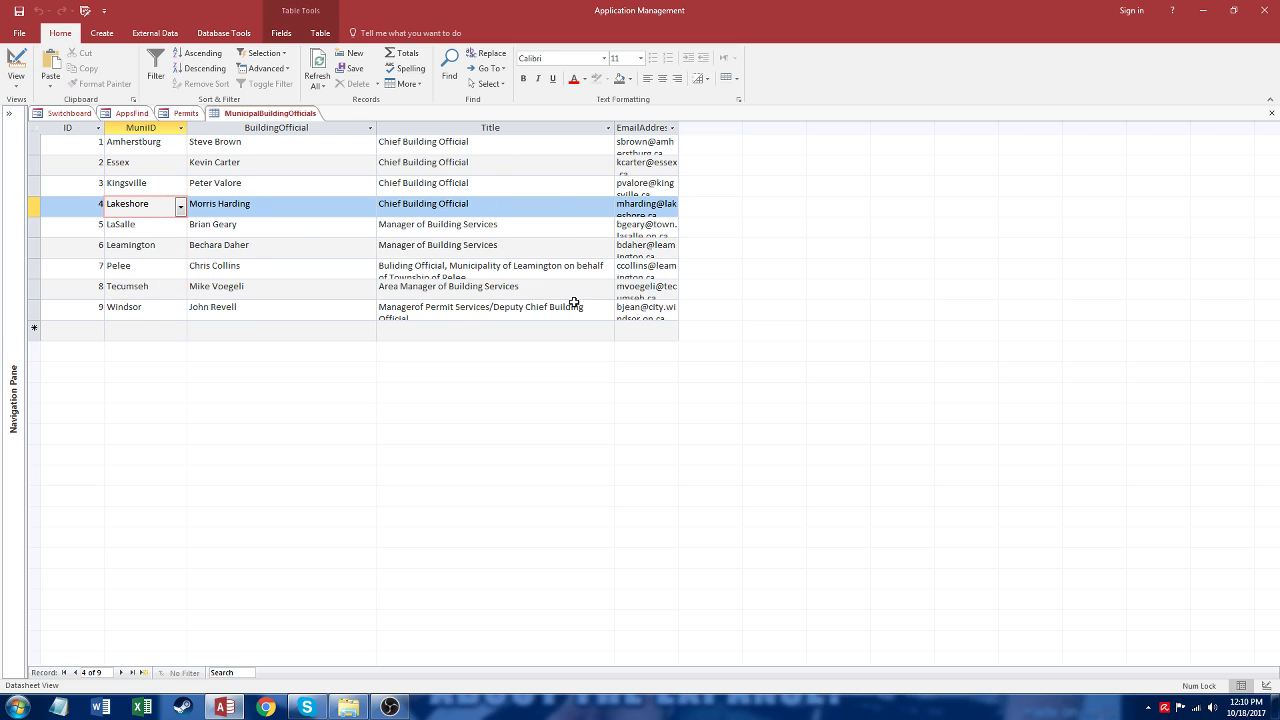
left_click(1271, 113)
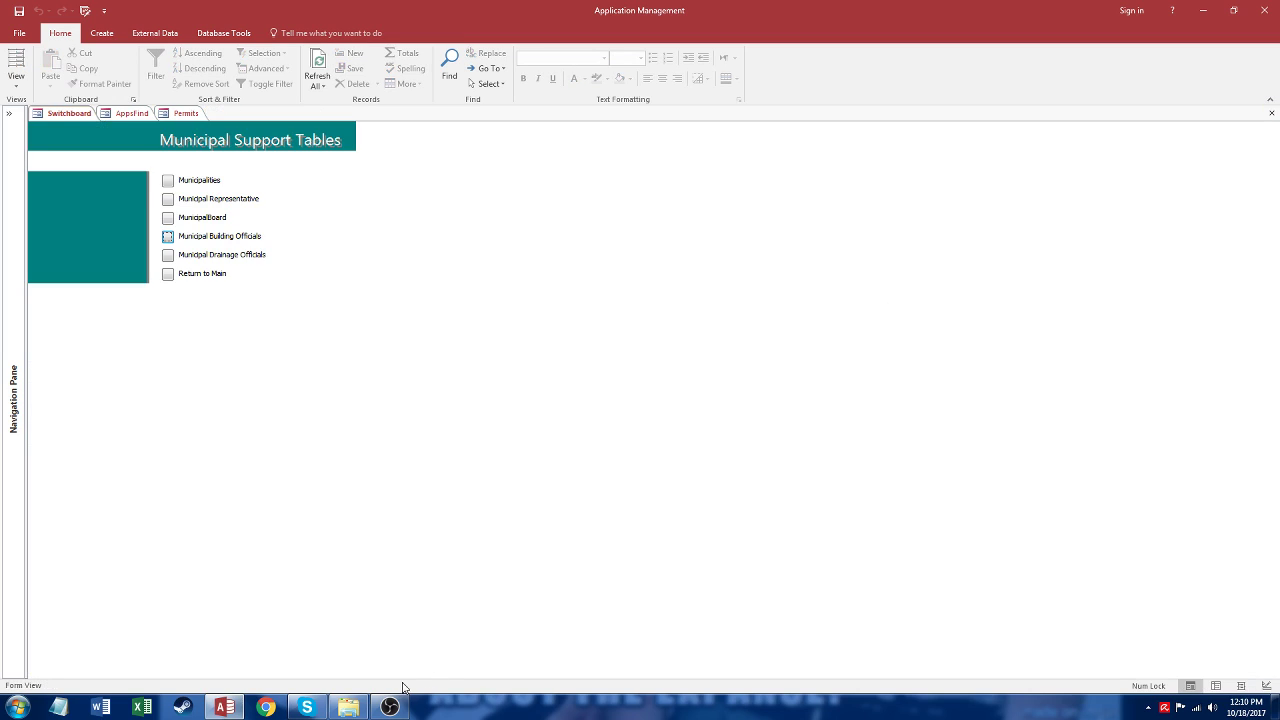
- Return to the Main Menu, view the Reports options, and open the Custom Letter Options
mouse_move(393, 708)
left_click(168, 274)
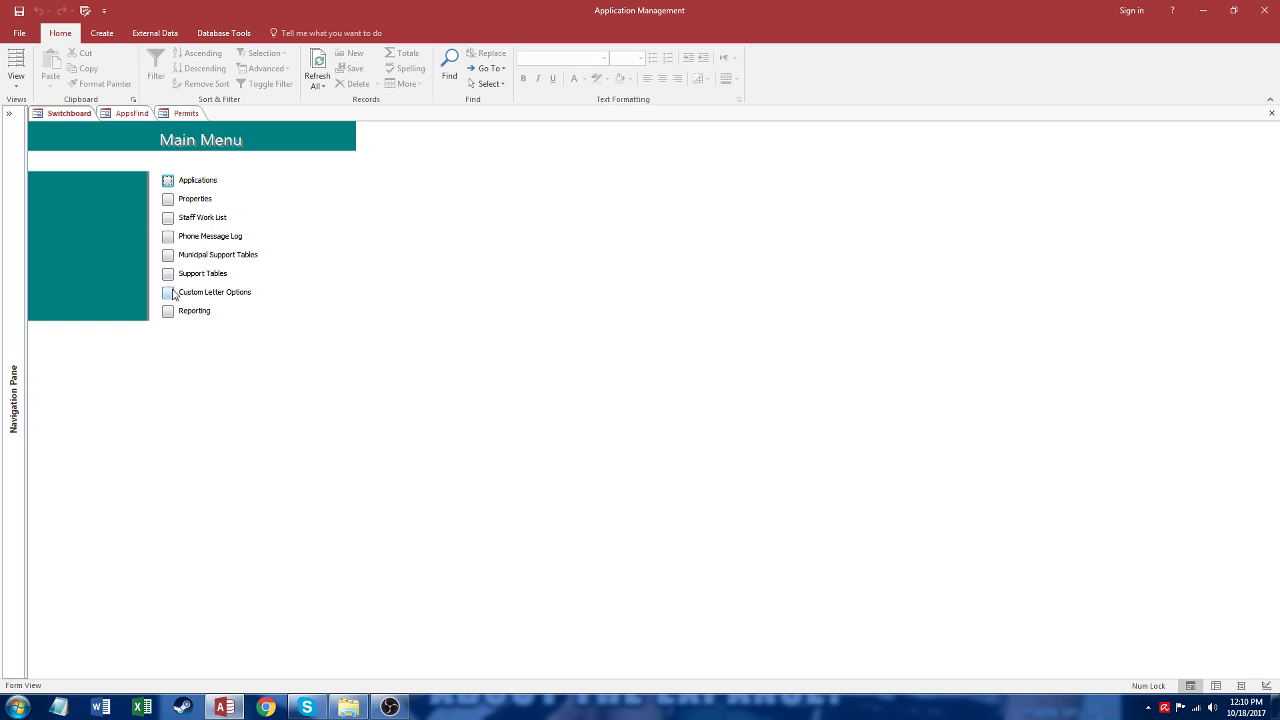
left_click(168, 311)
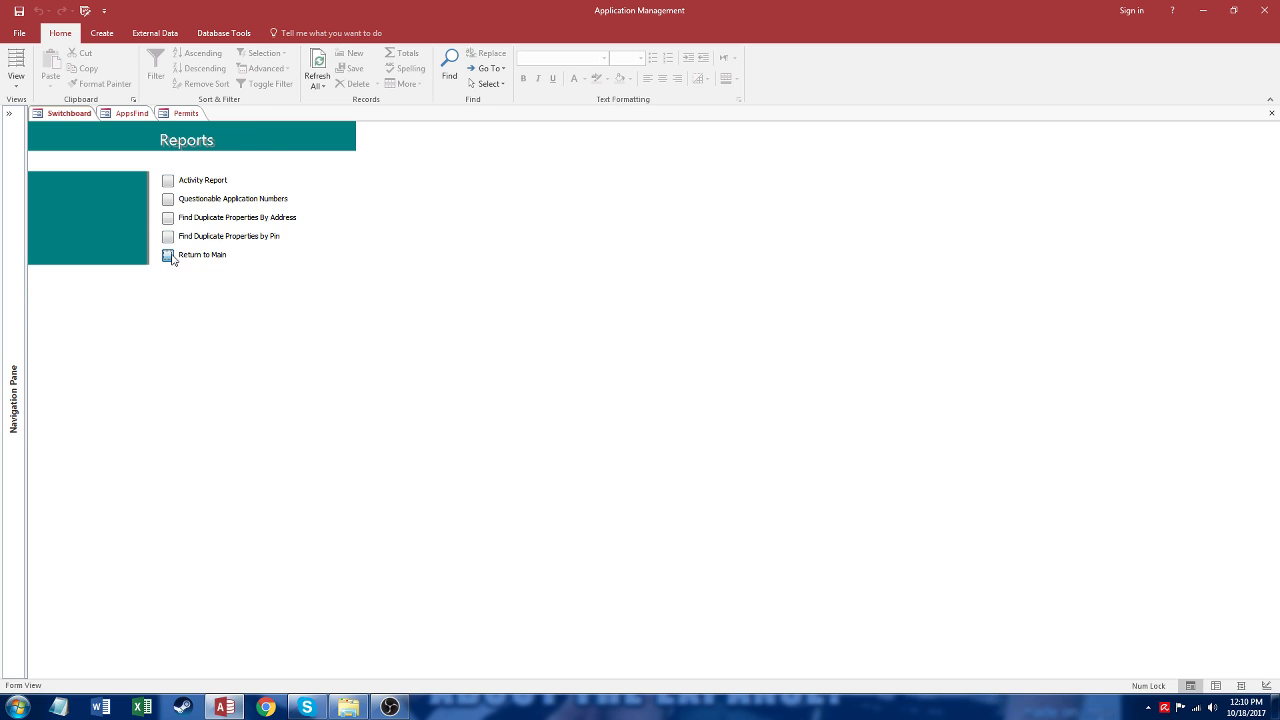
left_click(168, 255)
left_click(170, 292)
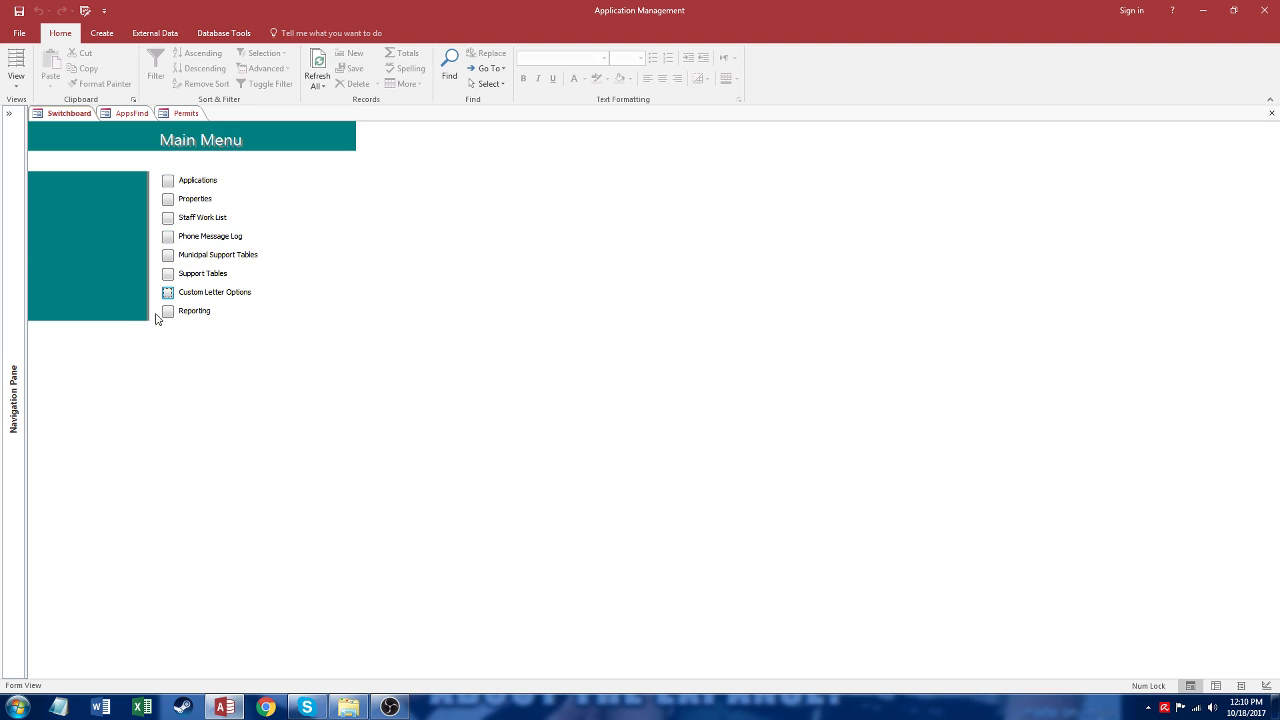
left_click(170, 293)
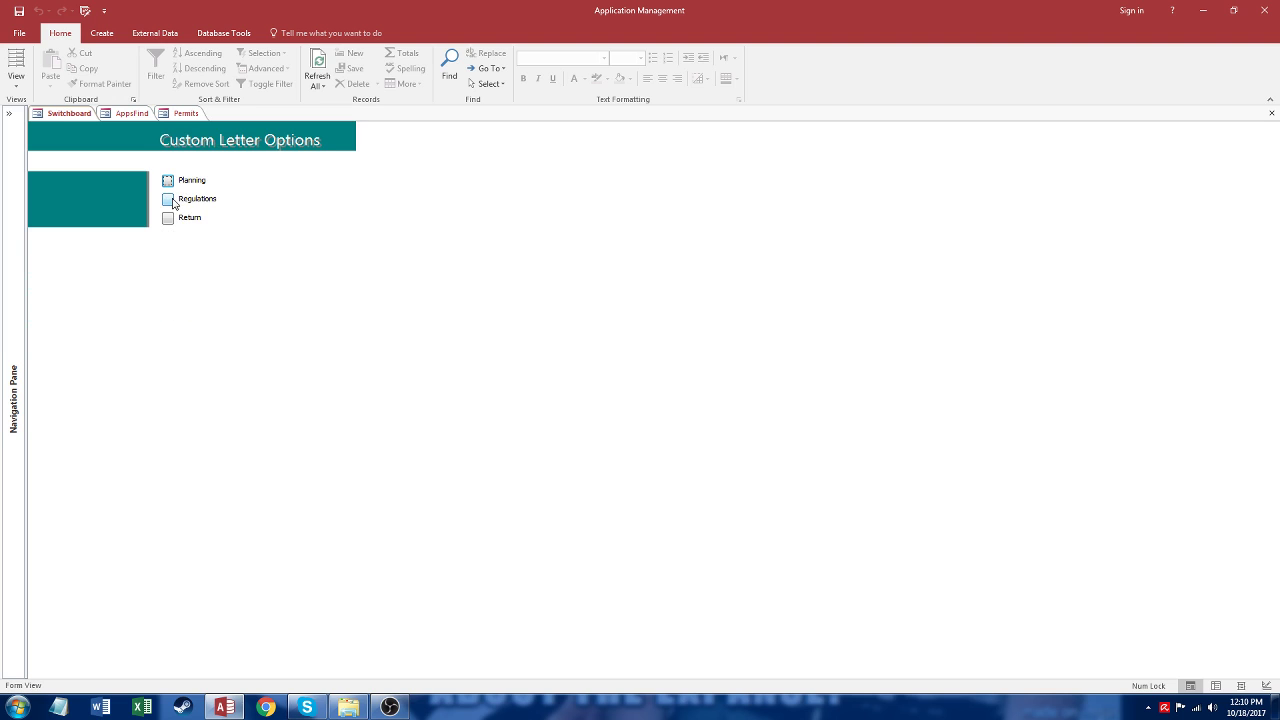
left_click(389, 706)
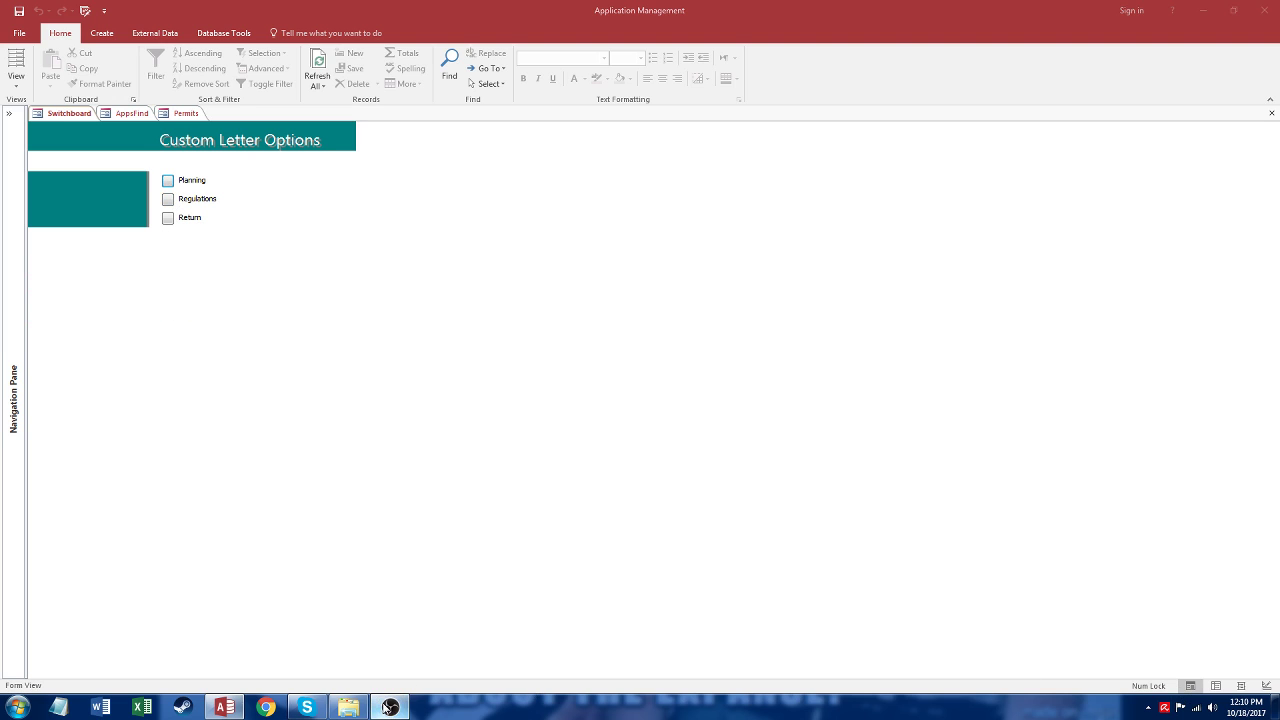